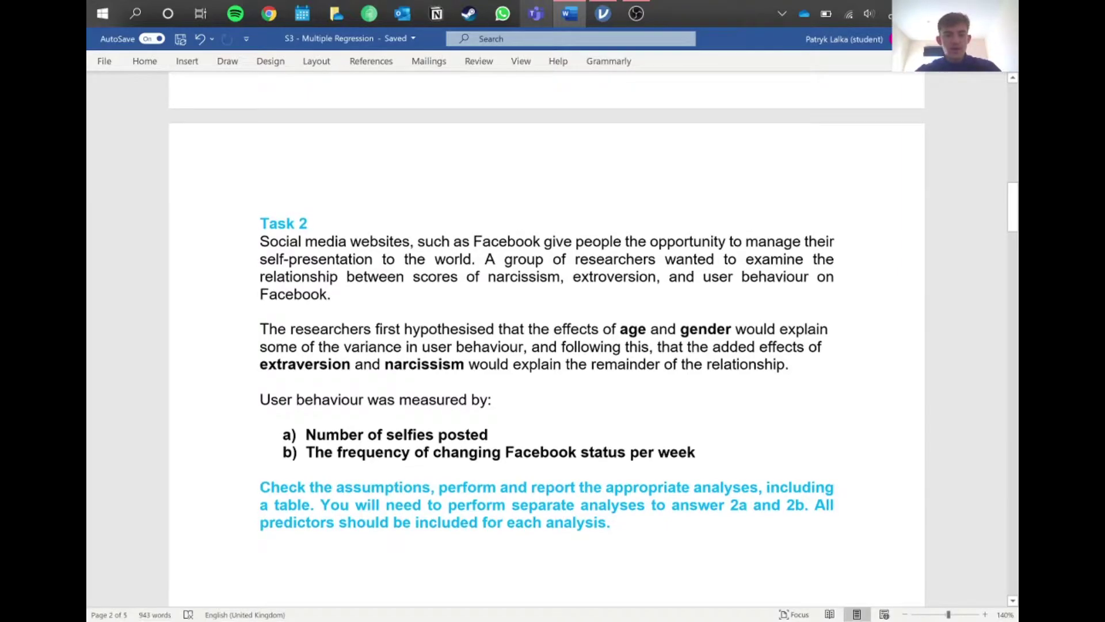
Scroll through the Task 2 brief in Word before moving to the jamovi dataset
{"action": "scroll", "coordinate": [547, 334], "scroll_direction": "up", "scroll_amount": 1}
{"action": "scroll", "coordinate": [547, 334], "scroll_direction": "down", "scroll_amount": 1}
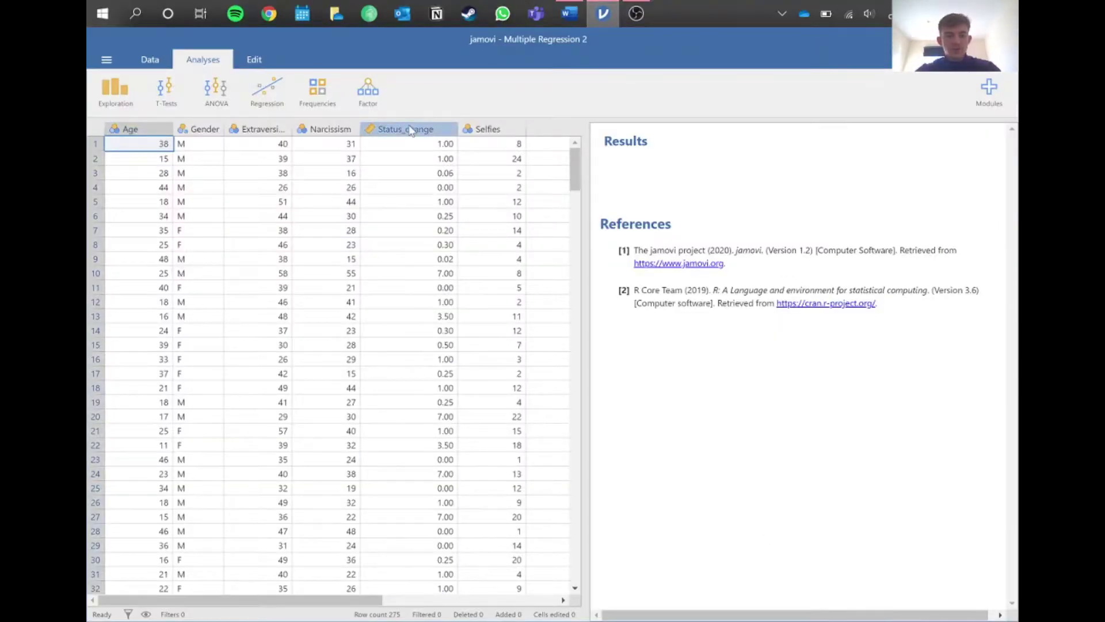
Delete the Status_change variable and start a new Linear Regression analysis
{"action": "right_click", "coordinate": [411, 128]}
{"action": "left_click", "coordinate": [436, 214]}
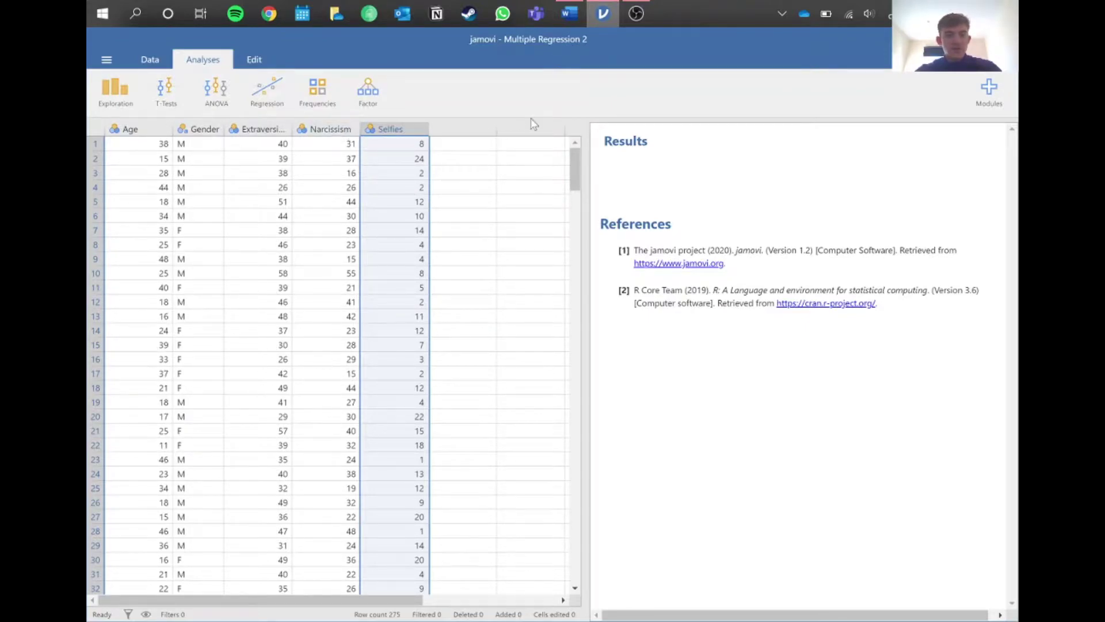
{"action": "left_click", "coordinate": [277, 87]}
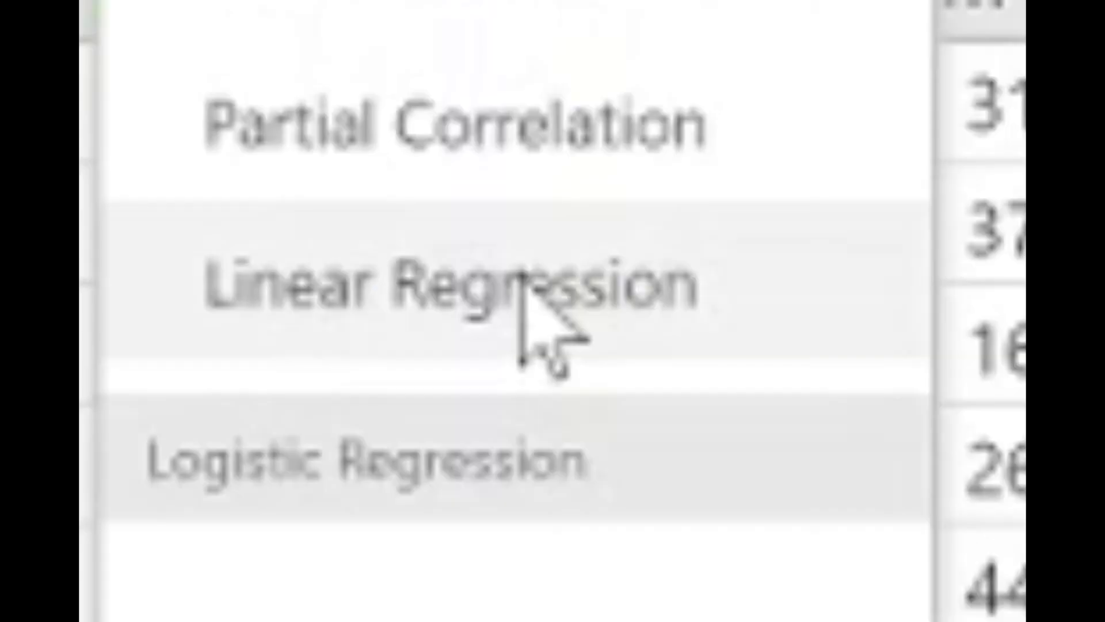
{"action": "left_click", "coordinate": [294, 166]}
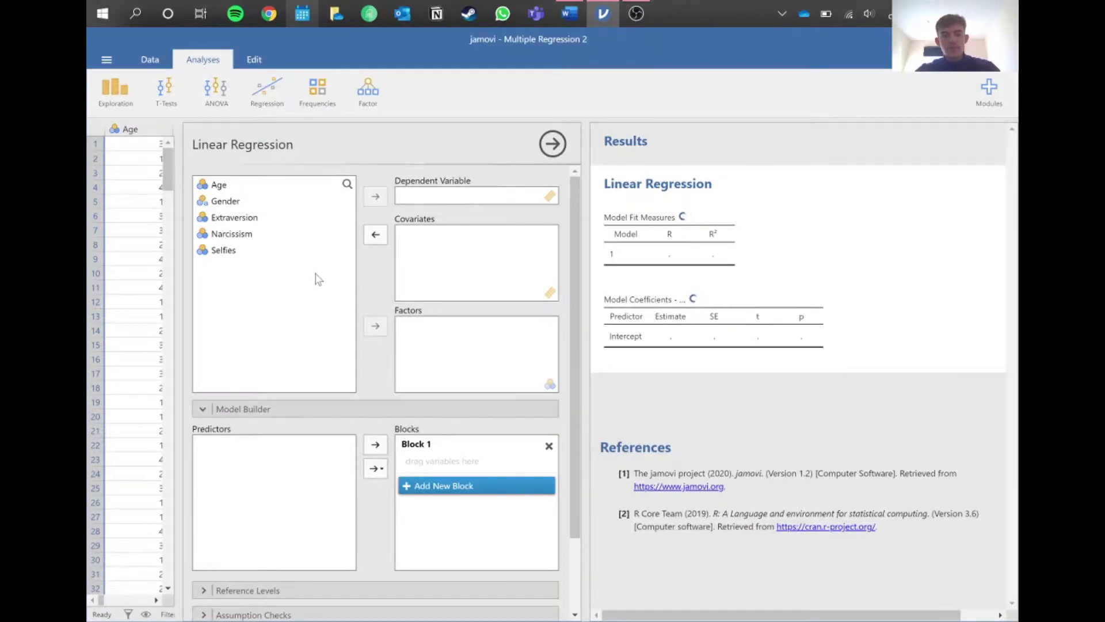
Set Selfies as the dependent variable, Age as a covariate and Gender as a factor
{"action": "left_click", "coordinate": [236, 253]}
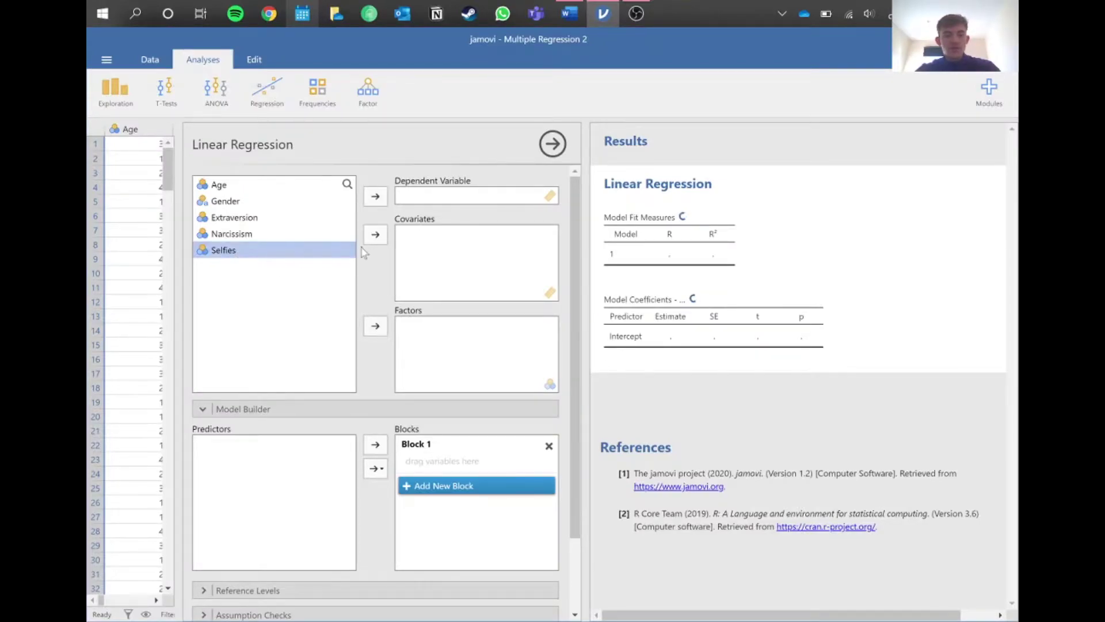
{"action": "left_click", "coordinate": [376, 197]}
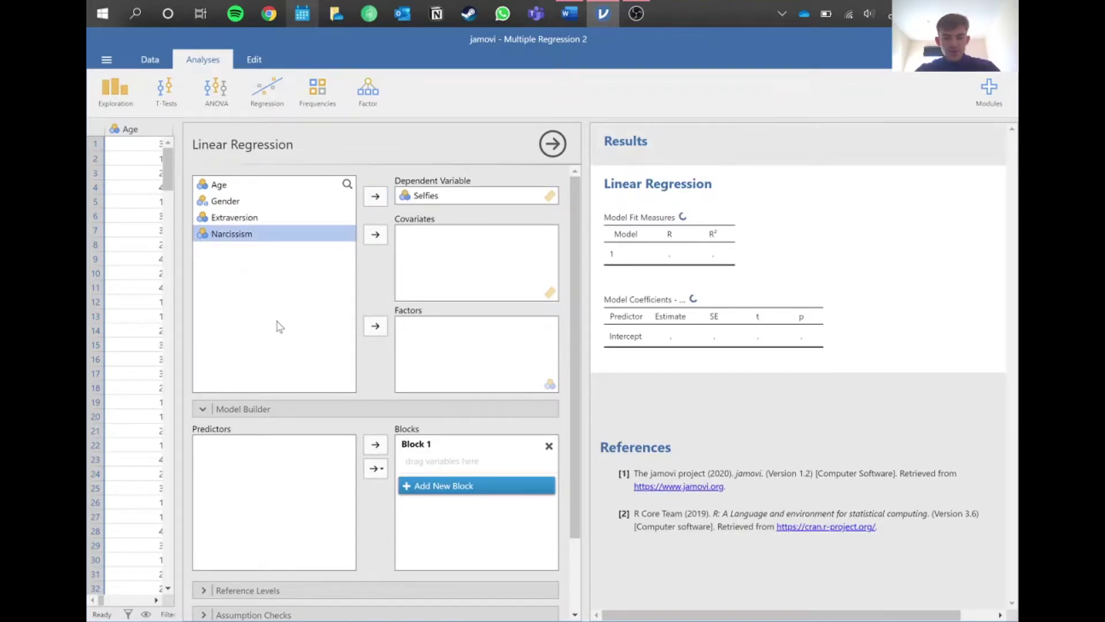
{"action": "double_click", "coordinate": [251, 187]}
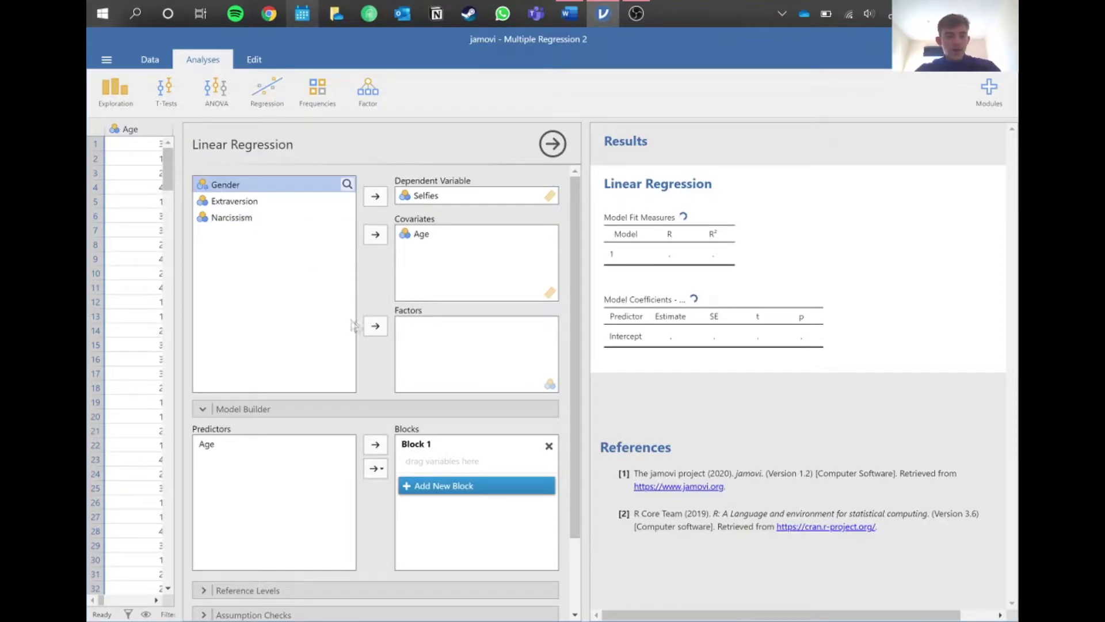
{"action": "left_click", "coordinate": [384, 330]}
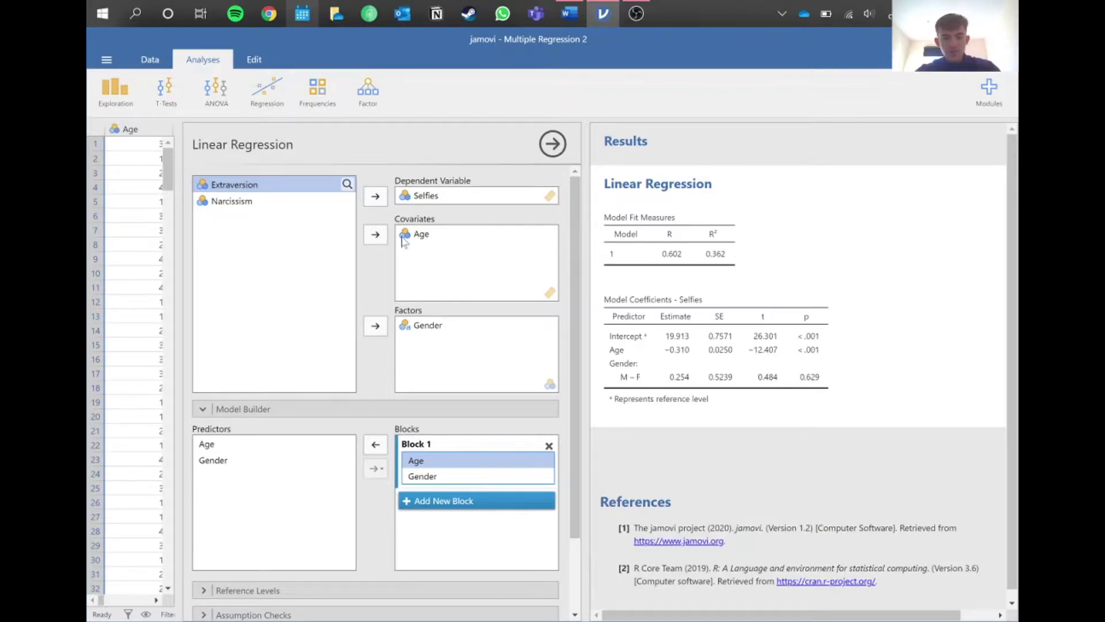
{"action": "left_click", "coordinate": [197, 405]}
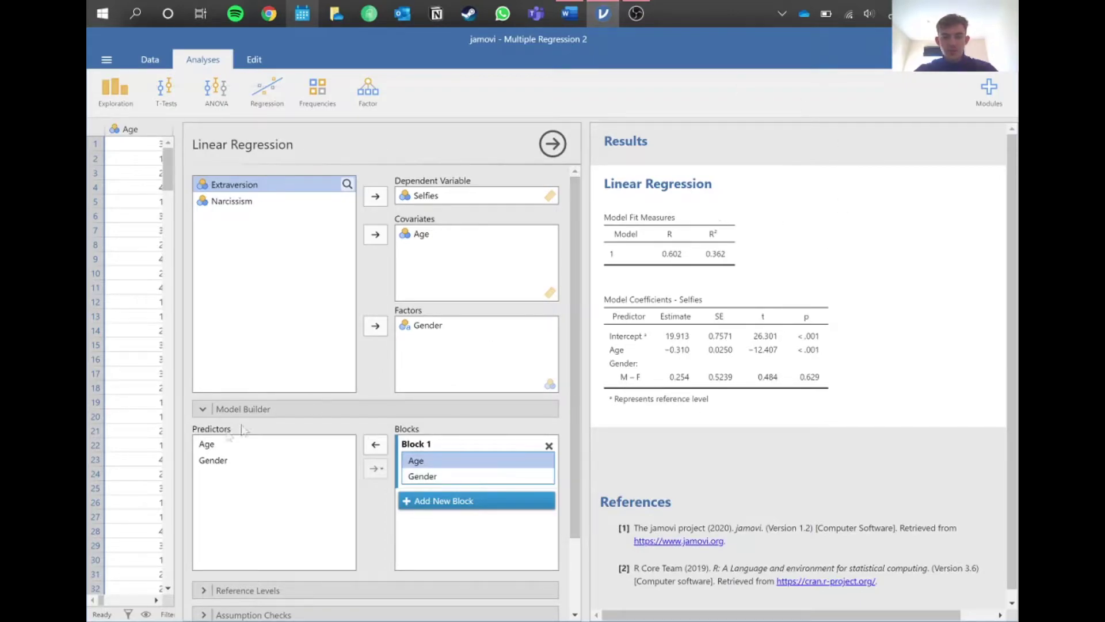
{"action": "left_click", "coordinate": [318, 407]}
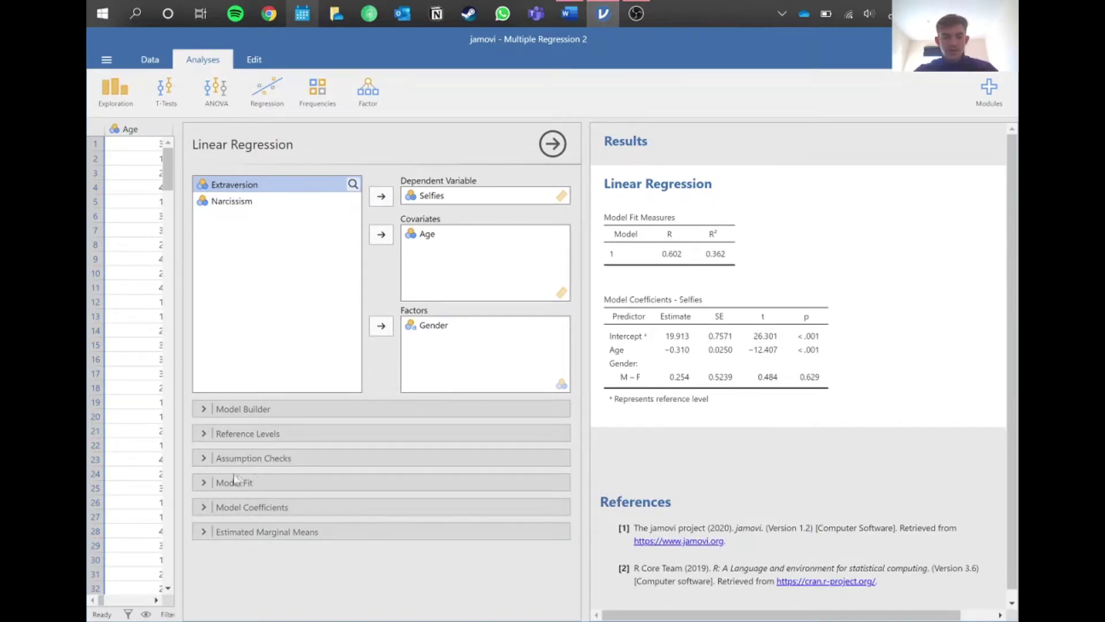
Open the Model Fit settings to add the overall F test, F(2, 271) = 77.0
{"action": "left_click", "coordinate": [206, 478]}
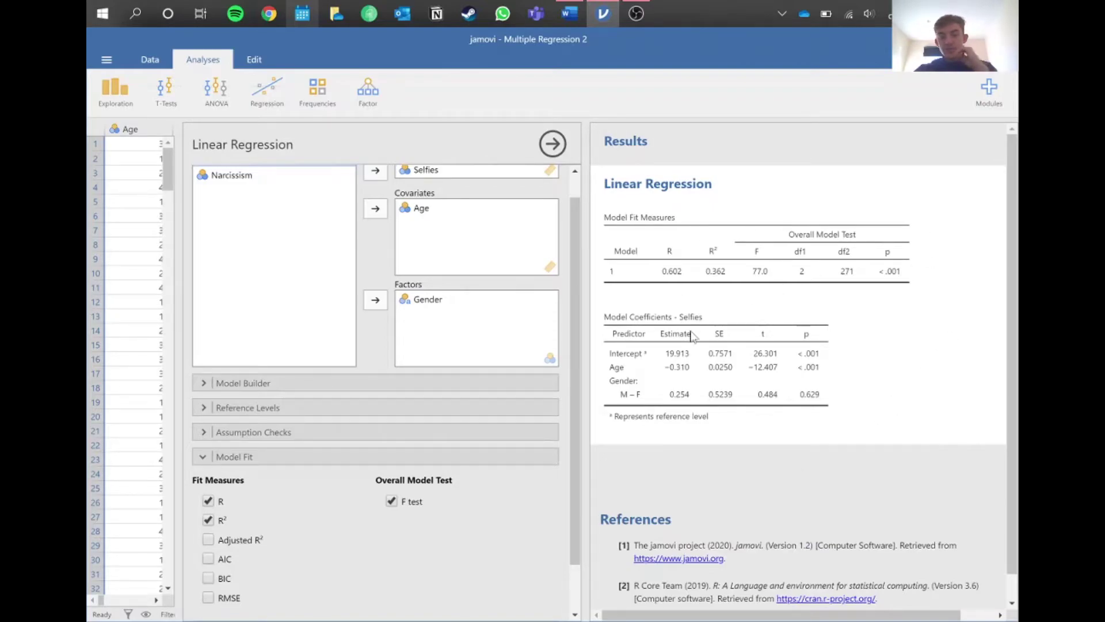
{"action": "key", "text": "alt+Tab"}
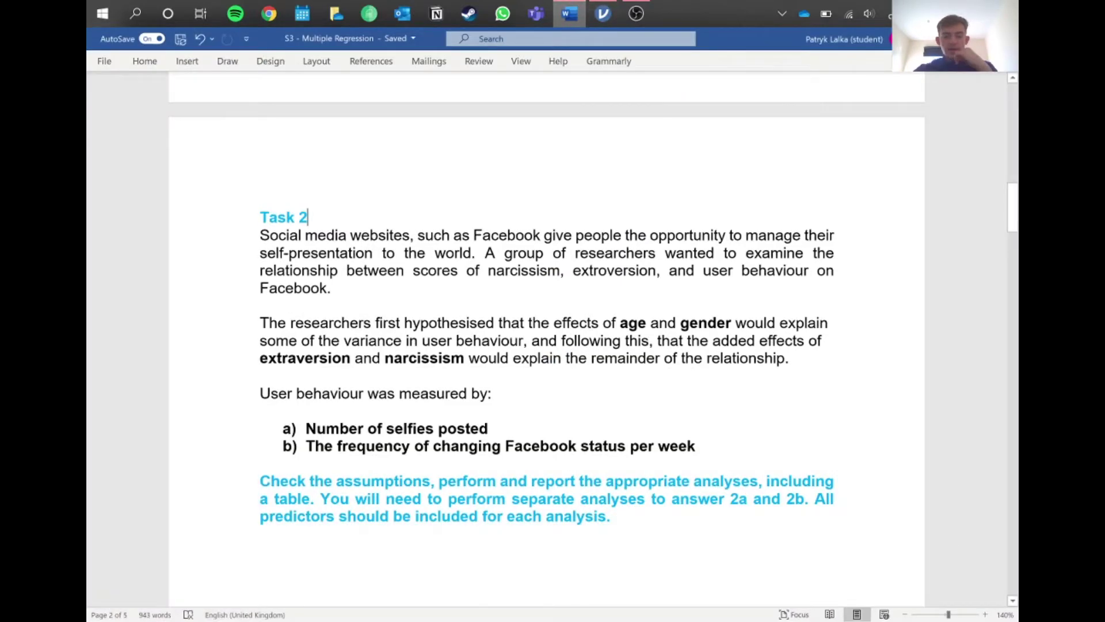
Delete the blank line above the age-and-gender regression paragraph in Word
{"action": "scroll", "coordinate": [440, 402], "scroll_direction": "down", "scroll_amount": 2}
{"action": "left_click", "coordinate": [441, 492]}
{"action": "key", "text": "BackSpace"}
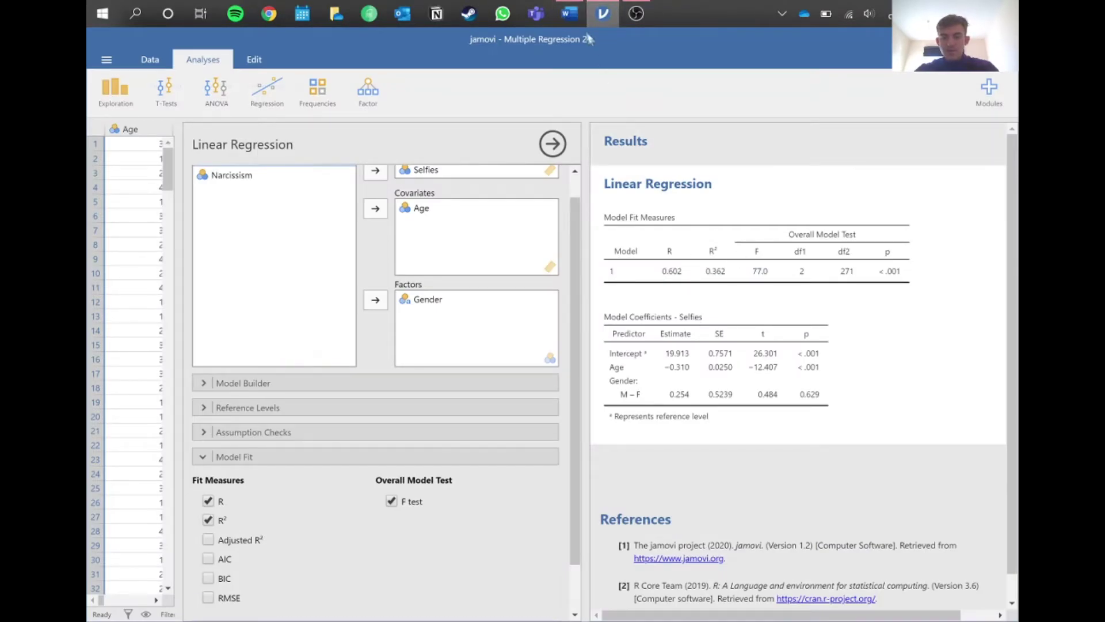
Check the paragraph's 36.2% variance figure against the jamovi results, ending back in jamovi
{"action": "left_click", "coordinate": [569, 13]}
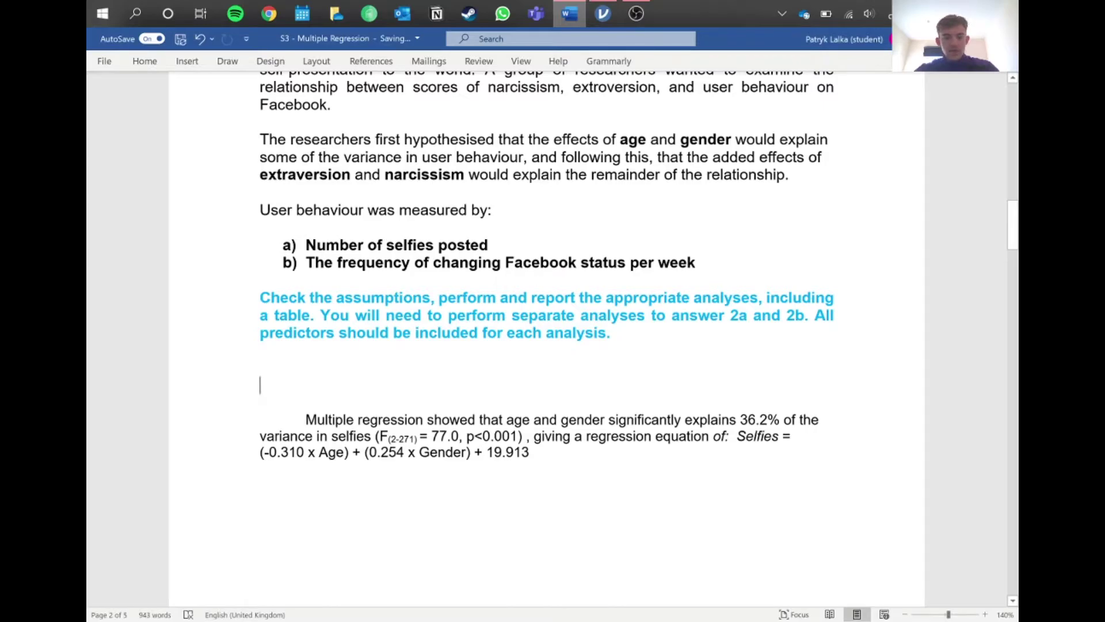
{"action": "left_click", "coordinate": [603, 13]}
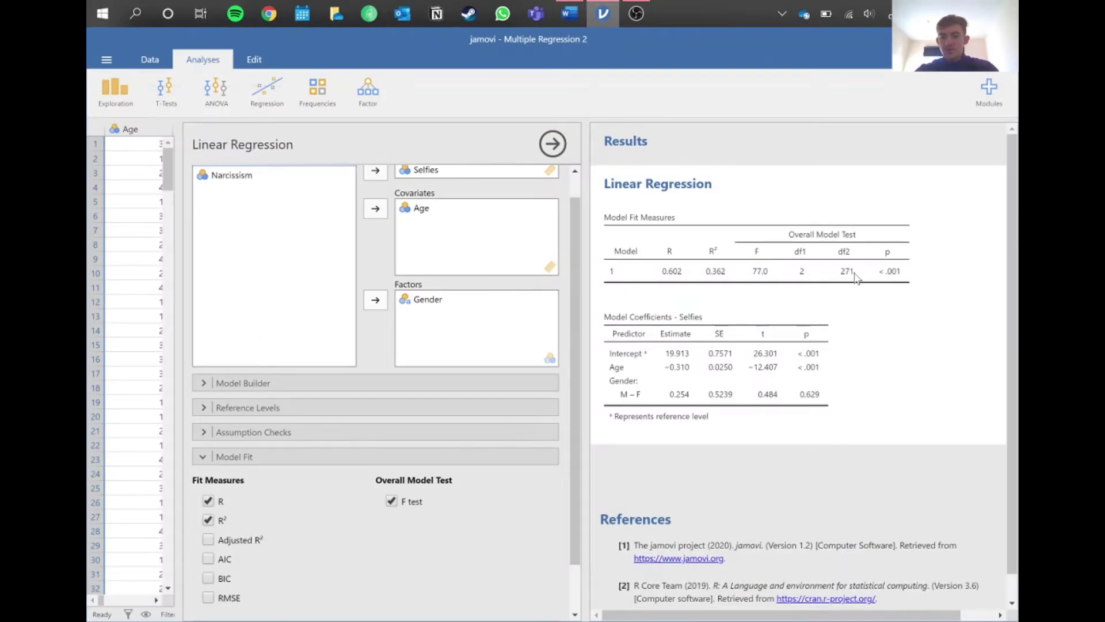
{"action": "left_click", "coordinate": [569, 13]}
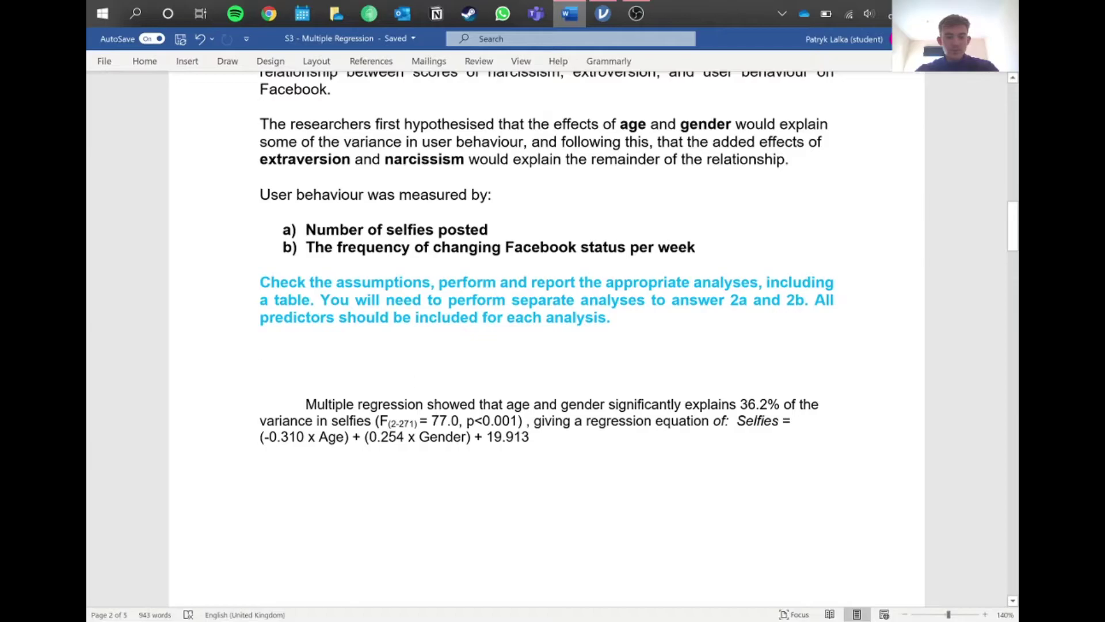
{"action": "key", "text": "alt+Tab"}
{"action": "key", "text": "alt+Tab"}
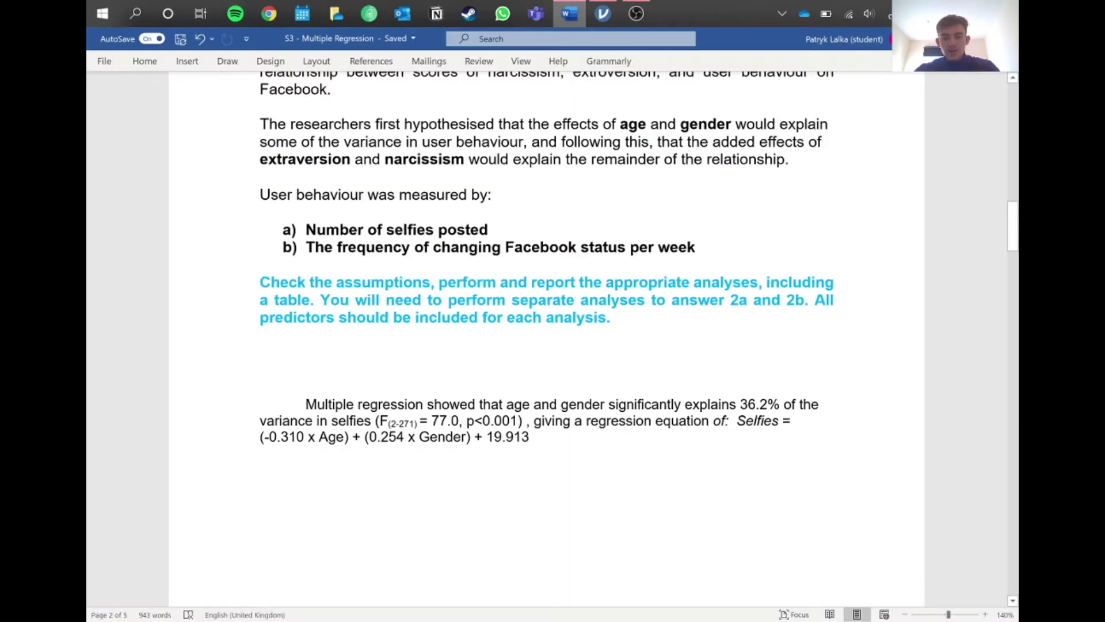
{"action": "scroll", "coordinate": [547, 288], "scroll_direction": "up", "scroll_amount": 2}
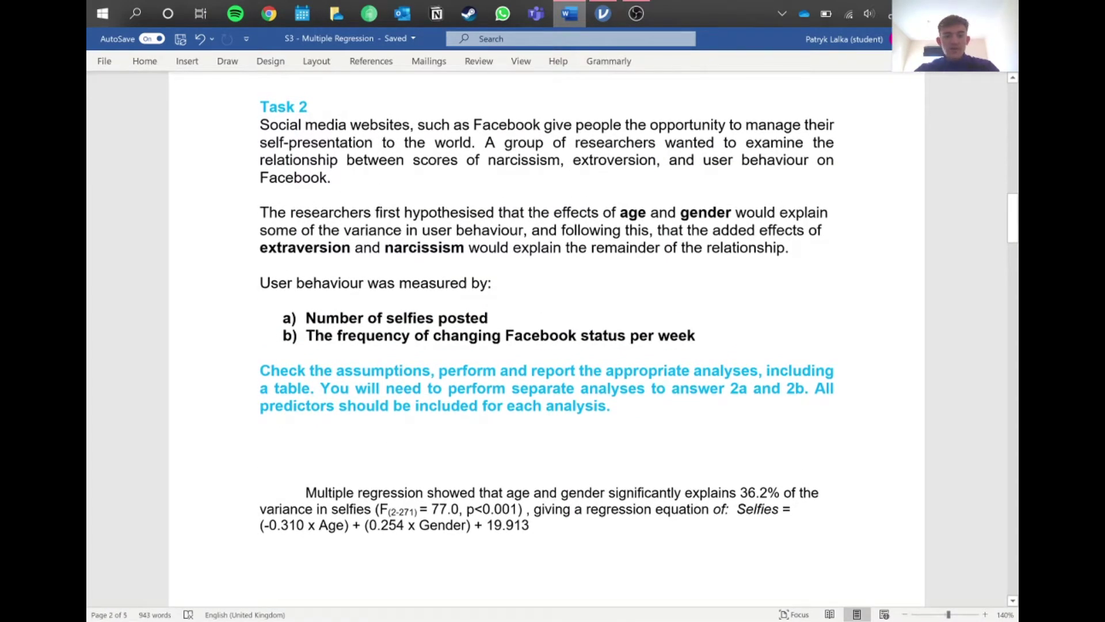
{"action": "key", "text": "alt+Tab"}
{"action": "scroll", "coordinate": [339, 295], "scroll_direction": "up", "scroll_amount": 1}
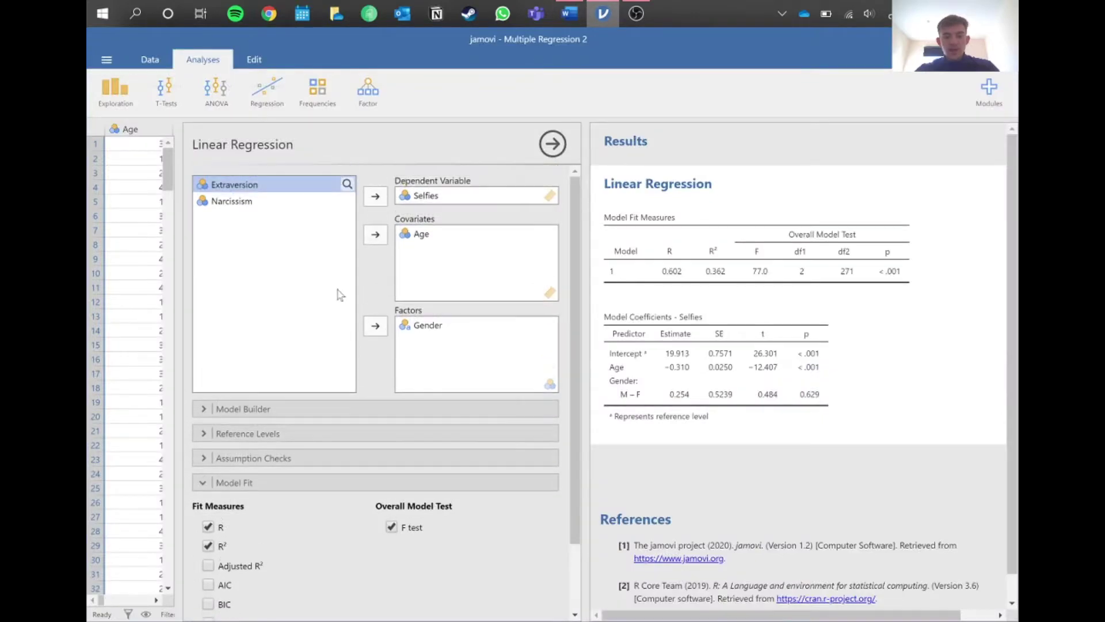
Add Extraversion and Narcissism as covariates with Age and Gender, giving R² = 0.381
{"action": "left_click", "coordinate": [205, 482]}
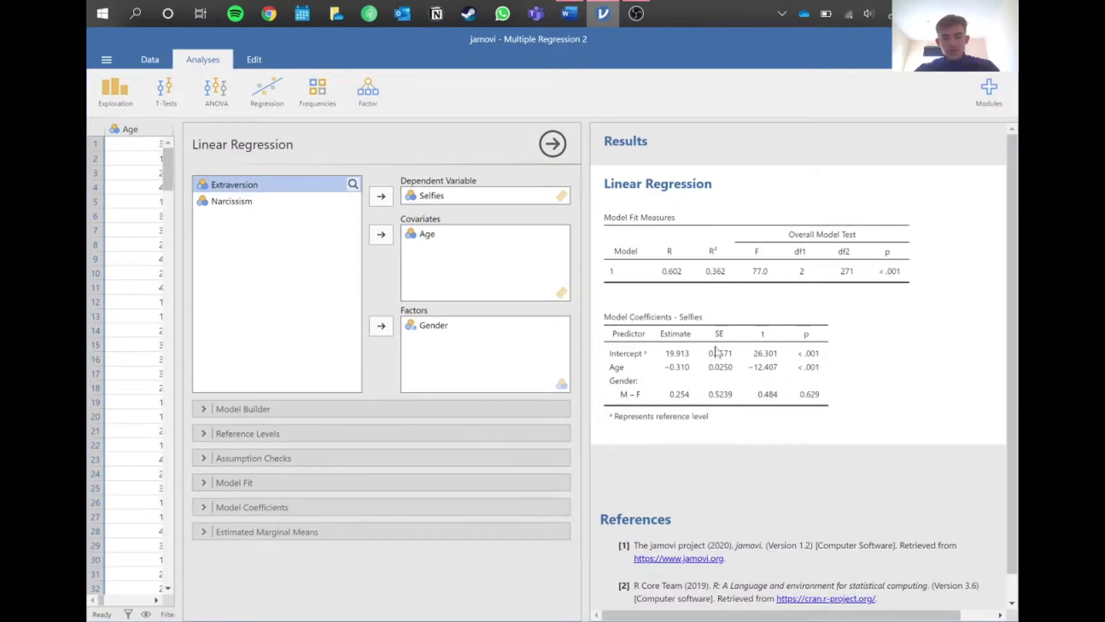
{"action": "left_click", "coordinate": [292, 207], "text": "shift"}
{"action": "left_click", "coordinate": [380, 237]}
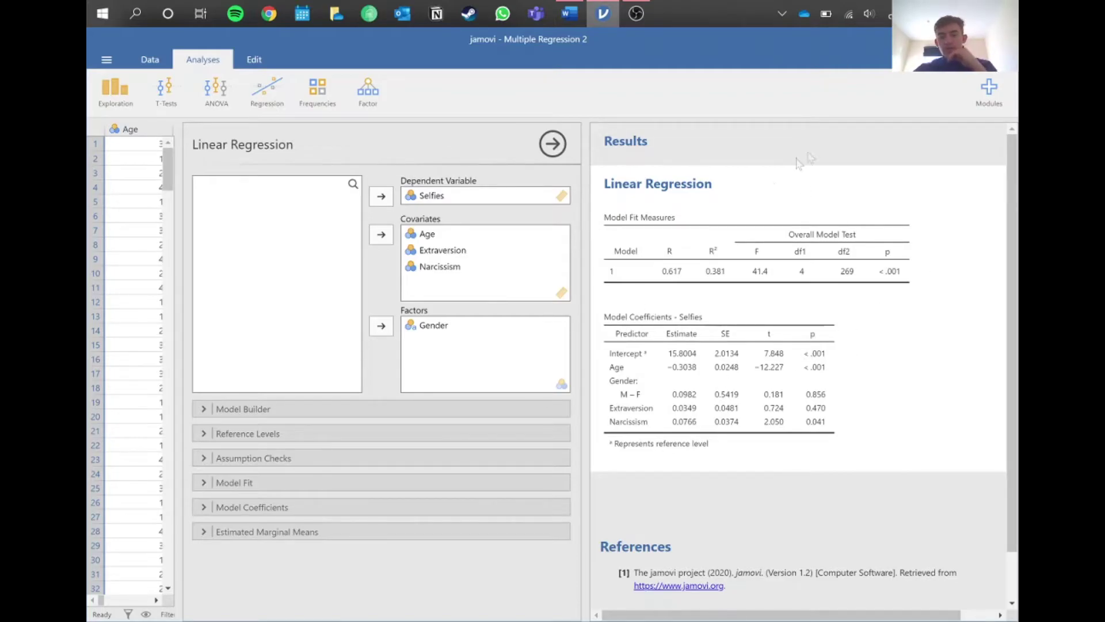
{"action": "left_click", "coordinate": [571, 17]}
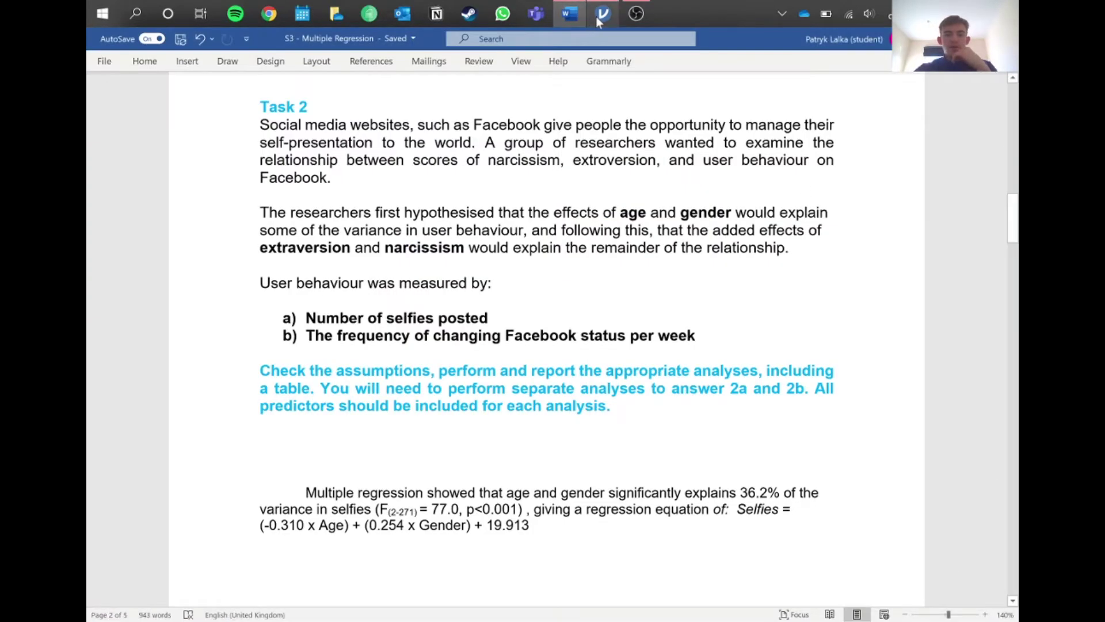
{"action": "left_click", "coordinate": [597, 16]}
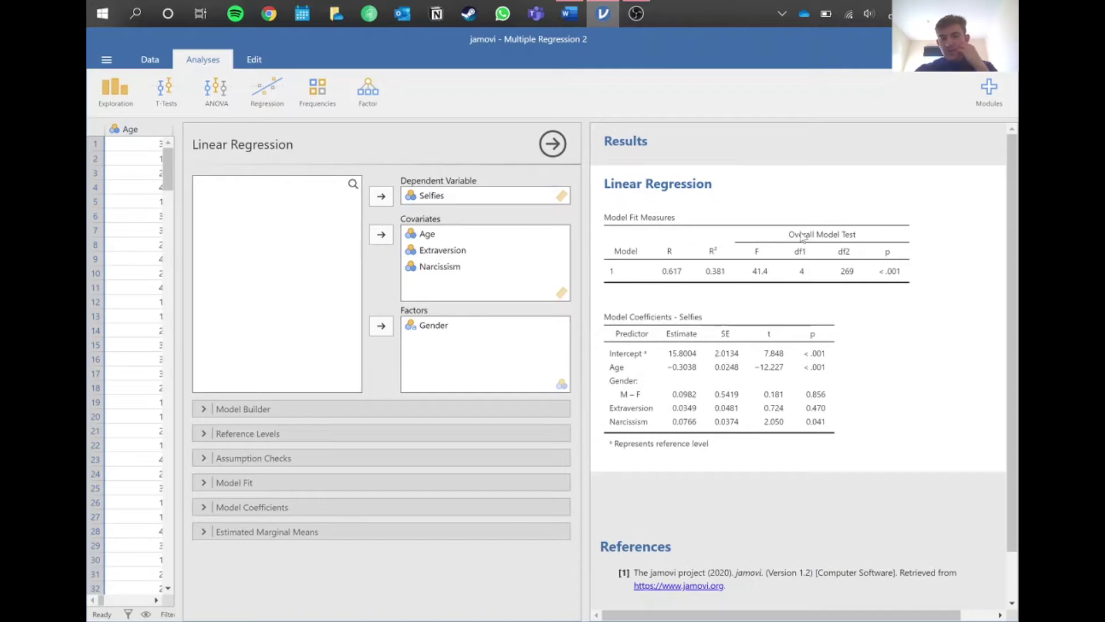
Move Extraversion and Narcissism from Block 1 into a new Block 2, dropping their interaction term
{"action": "left_click", "coordinate": [204, 410]}
{"action": "left_click", "coordinate": [429, 510], "text": "shift"}
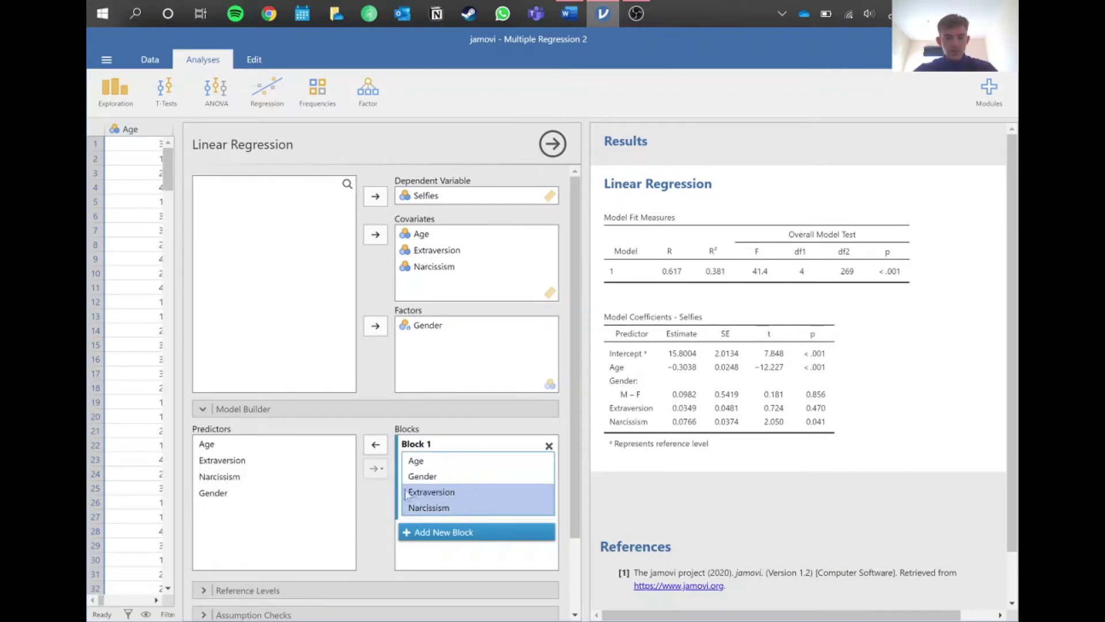
{"action": "left_click", "coordinate": [375, 444]}
{"action": "left_click", "coordinate": [433, 501]}
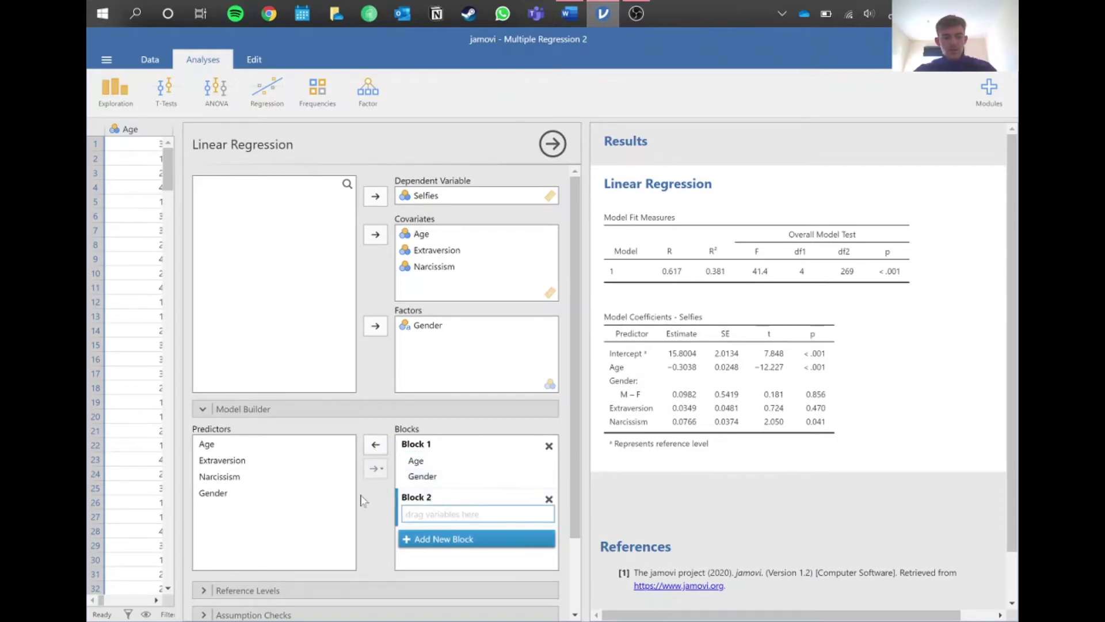
{"action": "left_click", "coordinate": [254, 459]}
{"action": "left_click", "coordinate": [228, 478], "text": "shift"}
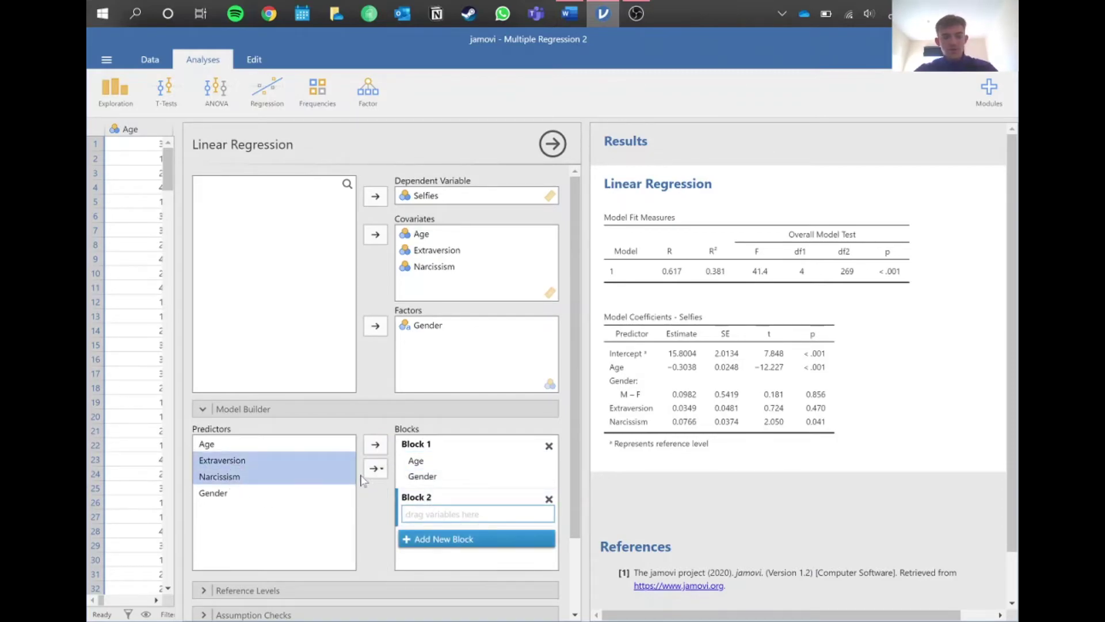
{"action": "left_click", "coordinate": [377, 448]}
{"action": "left_click", "coordinate": [378, 449]}
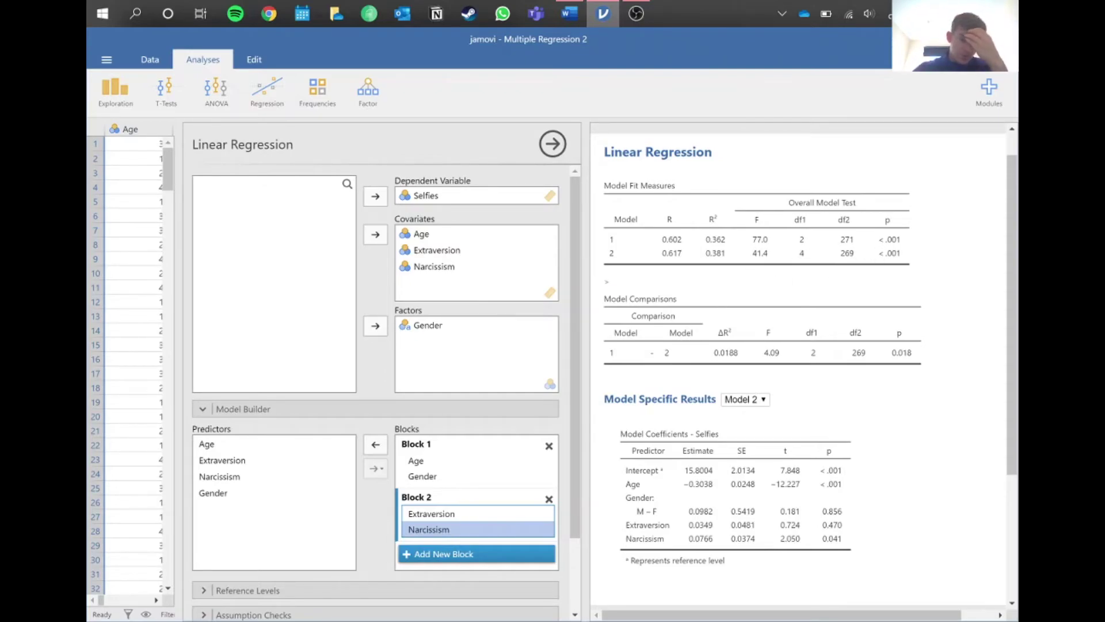
Delete the blank lines above the first selfies paragraph in Word and return to jamovi
{"action": "left_click", "coordinate": [589, 26]}
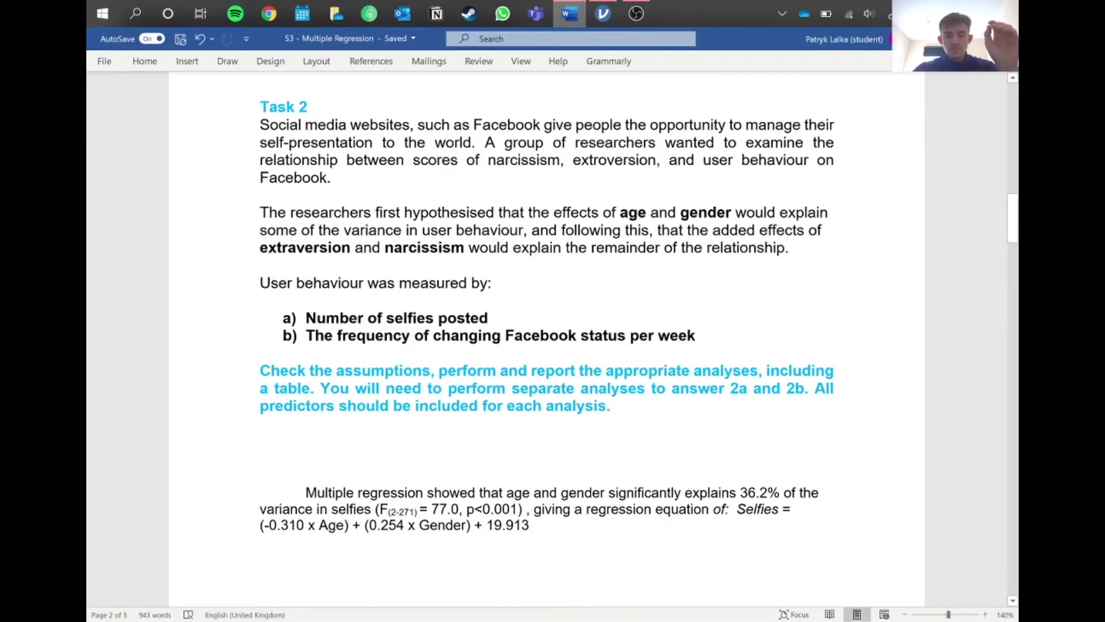
{"action": "scroll", "coordinate": [547, 311], "scroll_direction": "down", "scroll_amount": 5}
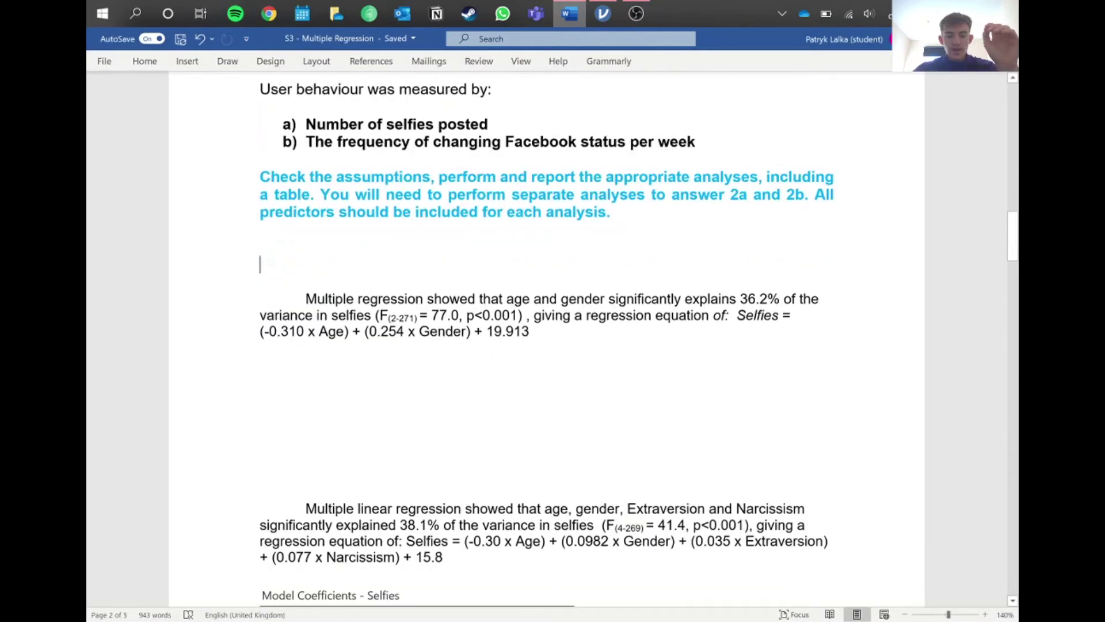
{"action": "key", "text": "BackSpace"}
{"action": "key", "text": "BackSpace"}
{"action": "key", "text": "BackSpace"}
{"action": "key", "text": "BackSpace"}
{"action": "key", "text": "BackSpace"}
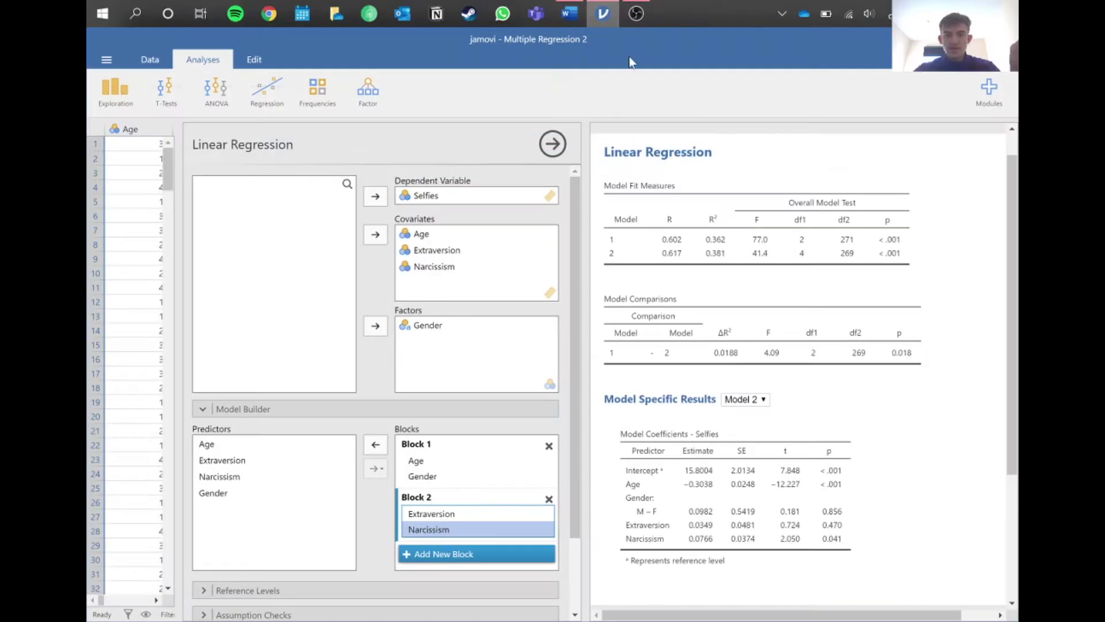
{"action": "left_click", "coordinate": [569, 13]}
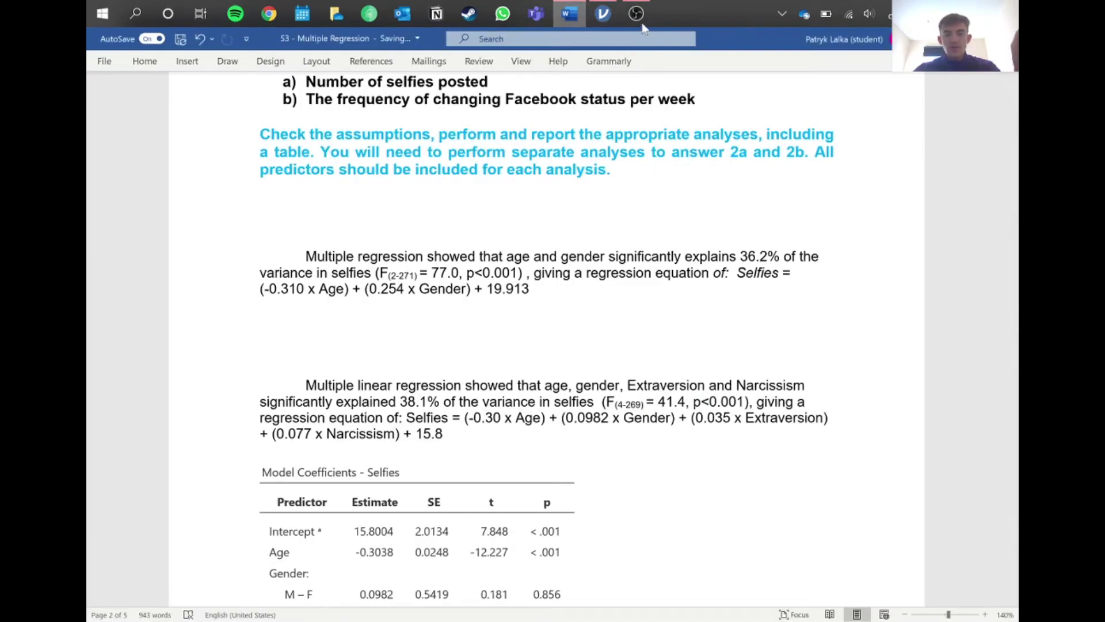
{"action": "left_click", "coordinate": [603, 13]}
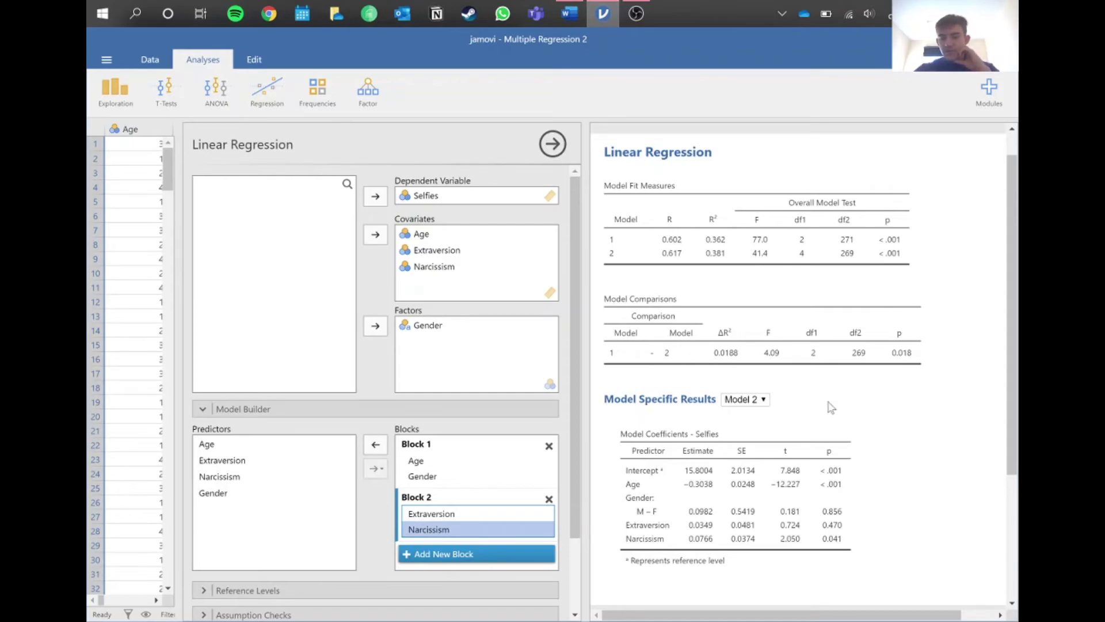
In Word, delete the blank lines separating the two selfies regression paragraphs and review them
{"action": "scroll", "coordinate": [739, 499], "scroll_direction": "down", "scroll_amount": 1}
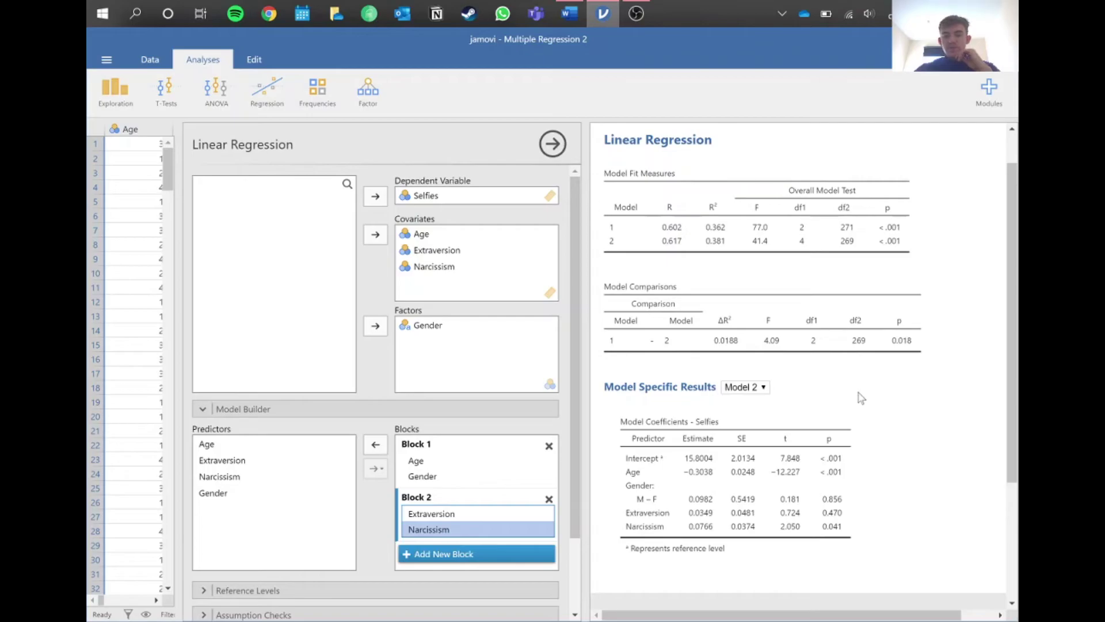
{"action": "scroll", "coordinate": [836, 327], "scroll_direction": "down", "scroll_amount": 1}
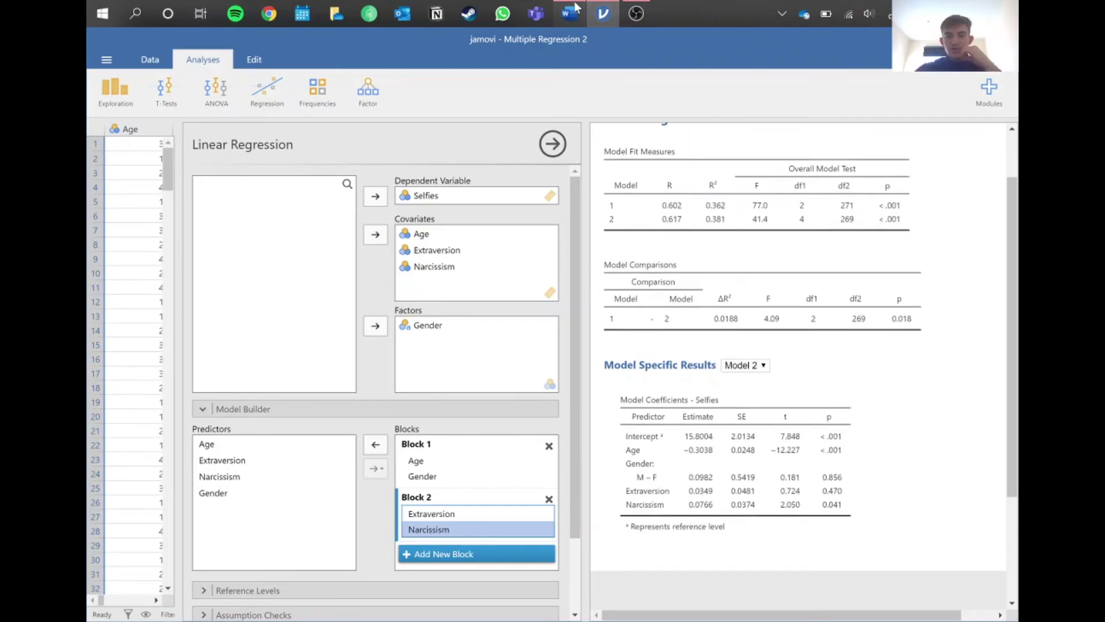
{"action": "key", "text": "alt+Tab"}
{"action": "scroll", "coordinate": [547, 340], "scroll_direction": "up", "scroll_amount": 1}
{"action": "key", "text": "BackSpace"}
{"action": "key", "text": "BackSpace"}
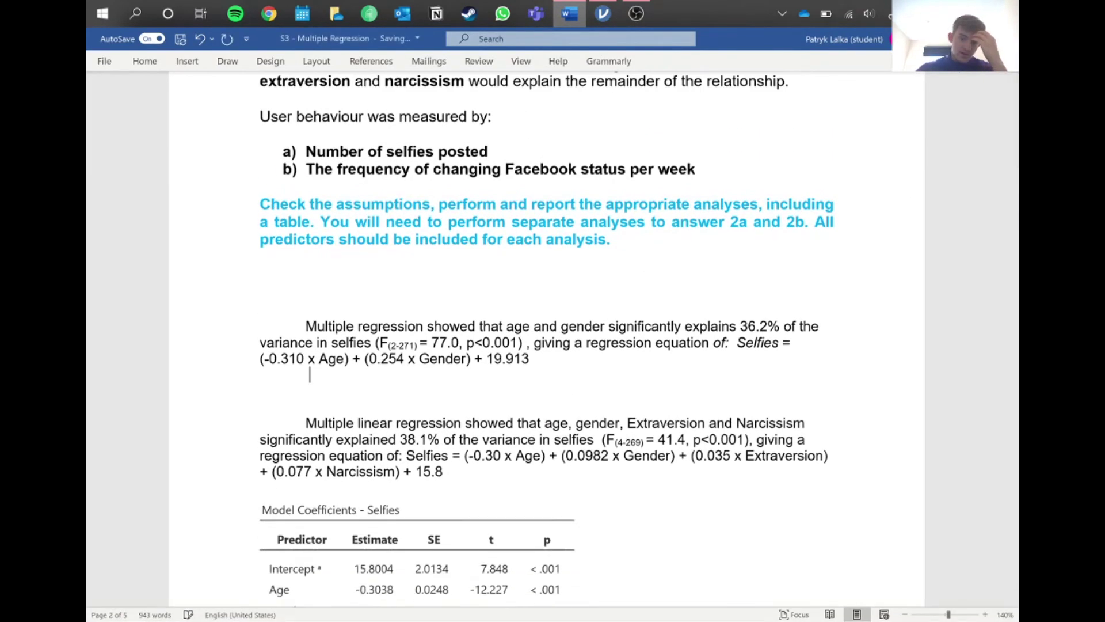
{"action": "scroll", "coordinate": [310, 374], "scroll_direction": "down", "scroll_amount": 2}
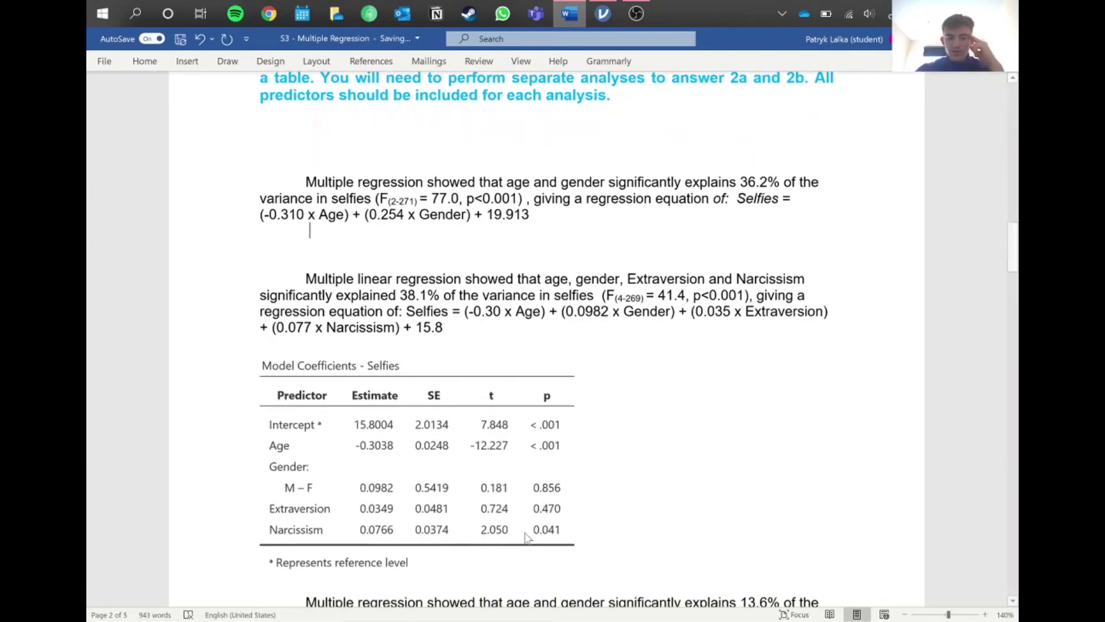
{"action": "scroll", "coordinate": [607, 375], "scroll_direction": "down", "scroll_amount": 2}
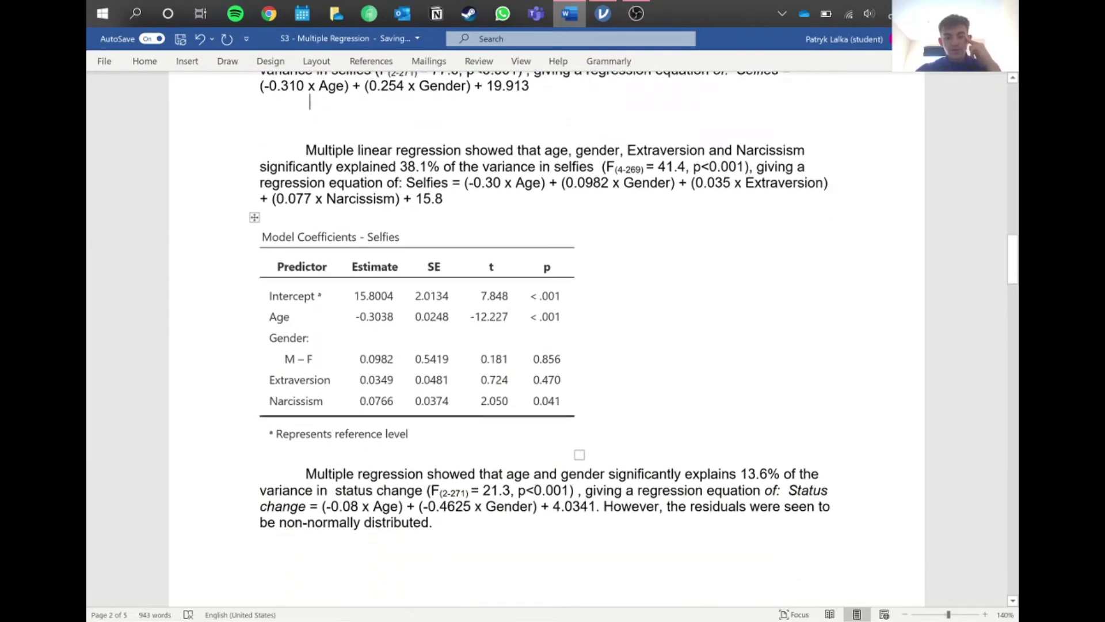
{"action": "scroll", "coordinate": [607, 375], "scroll_direction": "up", "scroll_amount": 2}
{"action": "scroll", "coordinate": [607, 375], "scroll_direction": "up", "scroll_amount": 5}
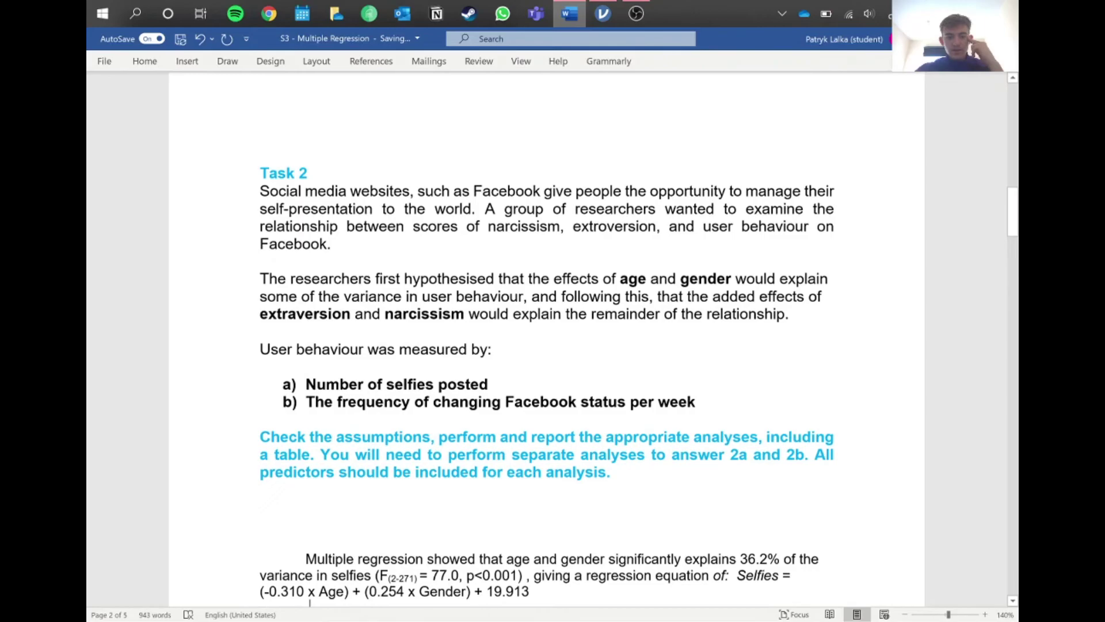
{"action": "scroll", "coordinate": [527, 337], "scroll_direction": "down", "scroll_amount": 1}
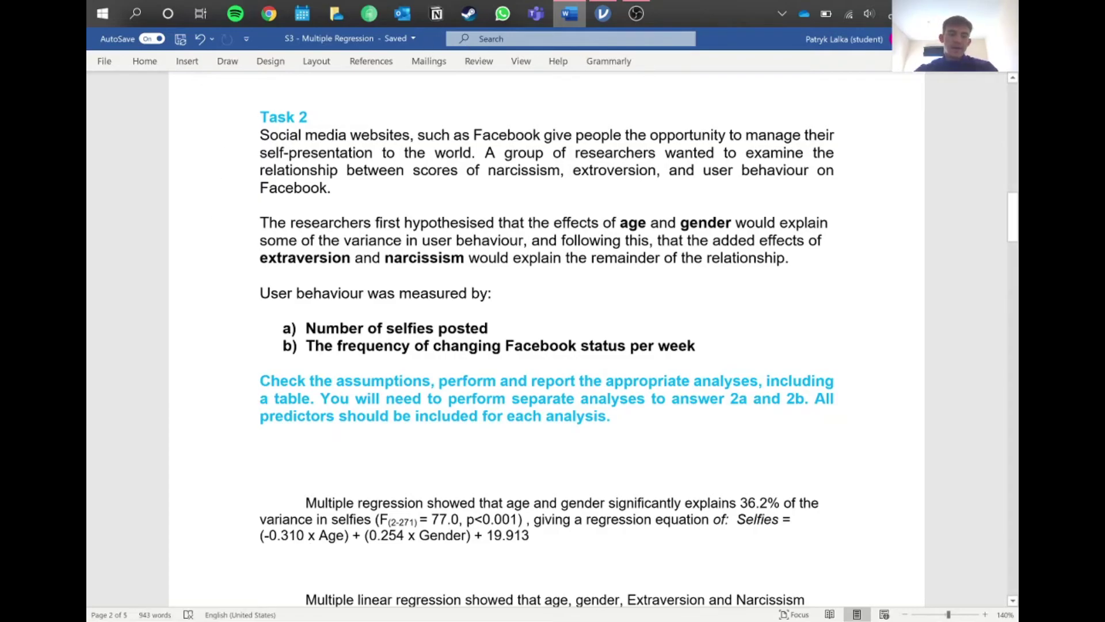
{"action": "left_click", "coordinate": [603, 14]}
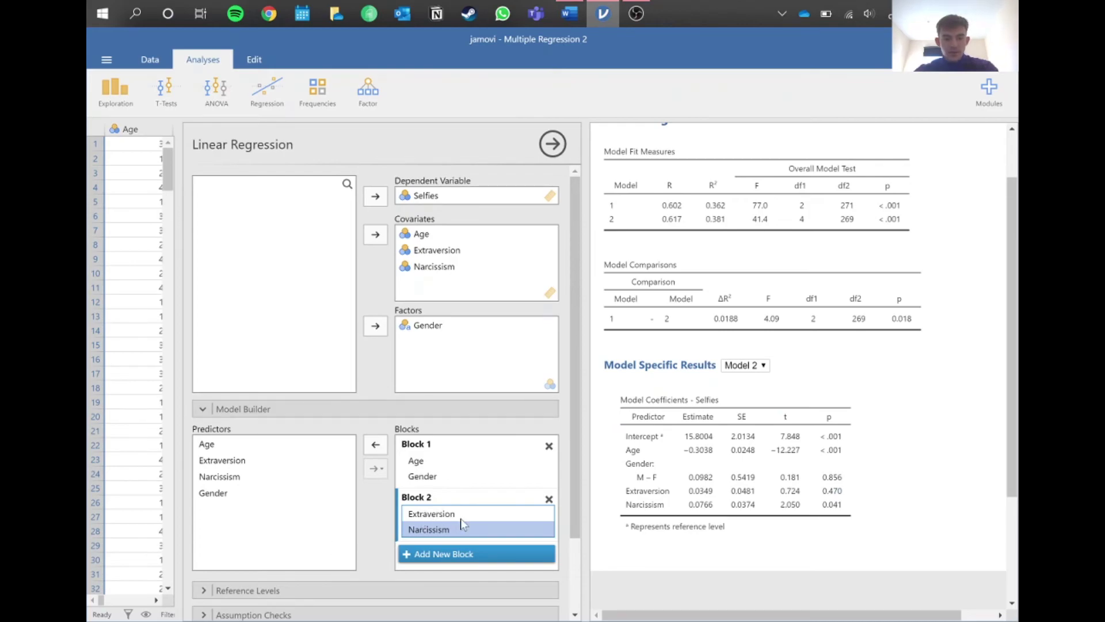
Merge Extraversion and Narcissism back into Block 1, removing Block 2 and their interaction term
{"action": "left_click", "coordinate": [431, 514], "text": "shift"}
{"action": "left_click", "coordinate": [376, 447]}
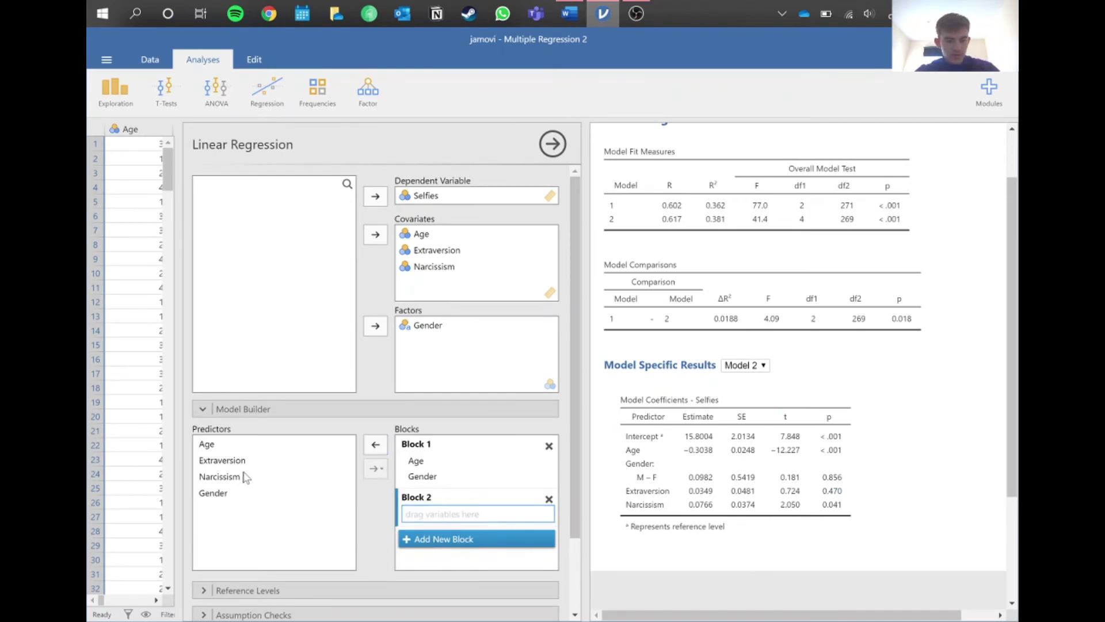
{"action": "left_click", "coordinate": [242, 477]}
{"action": "left_click", "coordinate": [230, 463], "text": "shift"}
{"action": "left_click", "coordinate": [375, 445]}
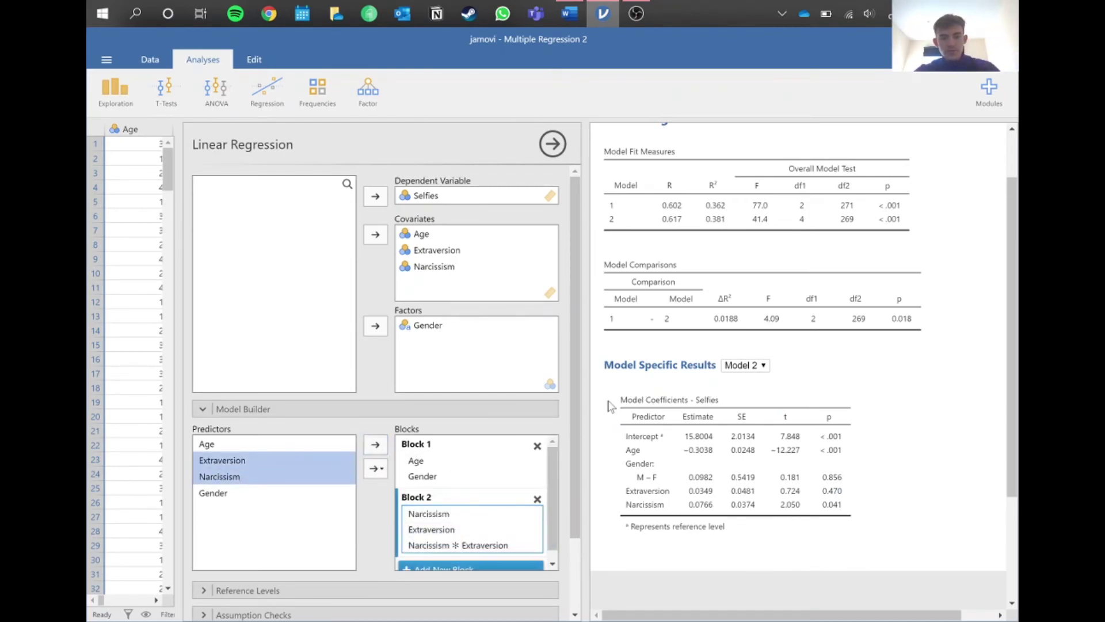
{"action": "left_click", "coordinate": [549, 497]}
{"action": "left_click", "coordinate": [466, 524]}
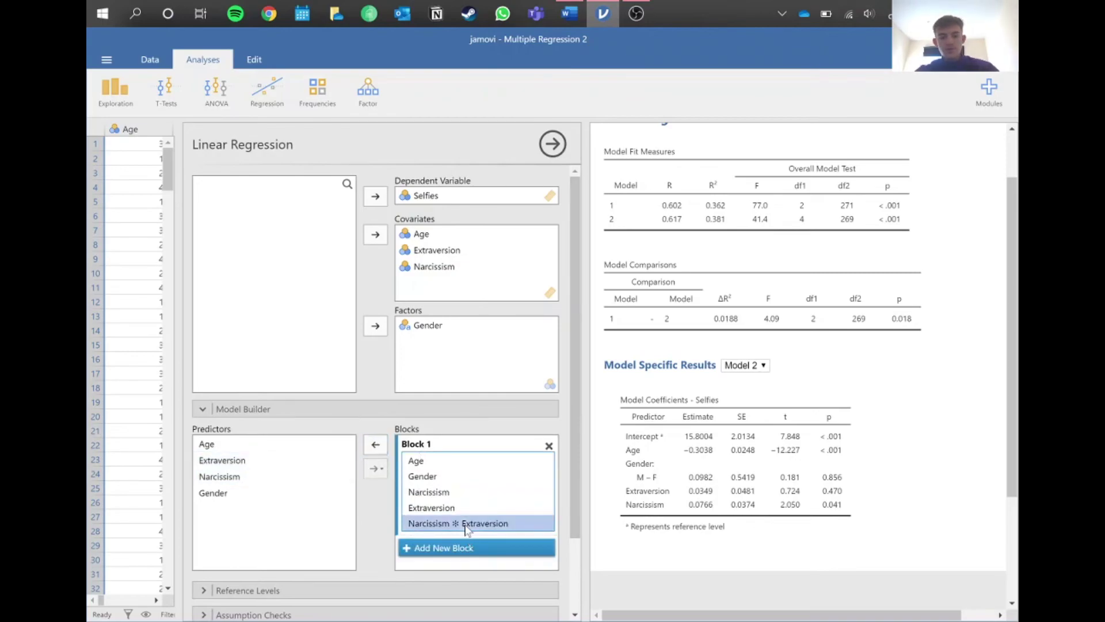
{"action": "left_click", "coordinate": [375, 445]}
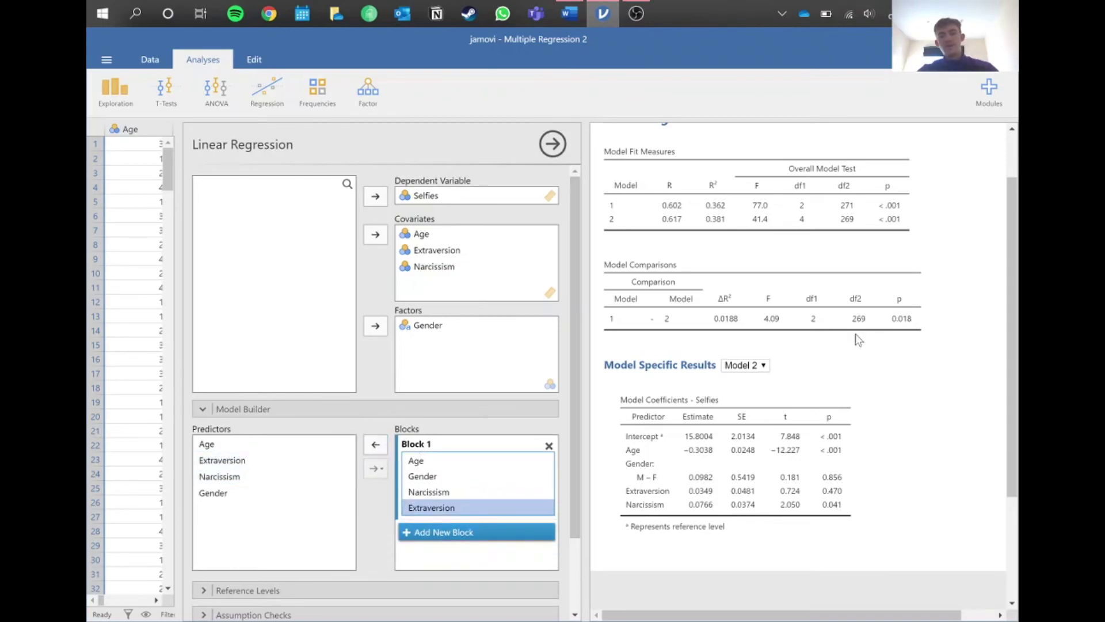
{"action": "scroll", "coordinate": [748, 386], "scroll_direction": "up", "scroll_amount": 1}
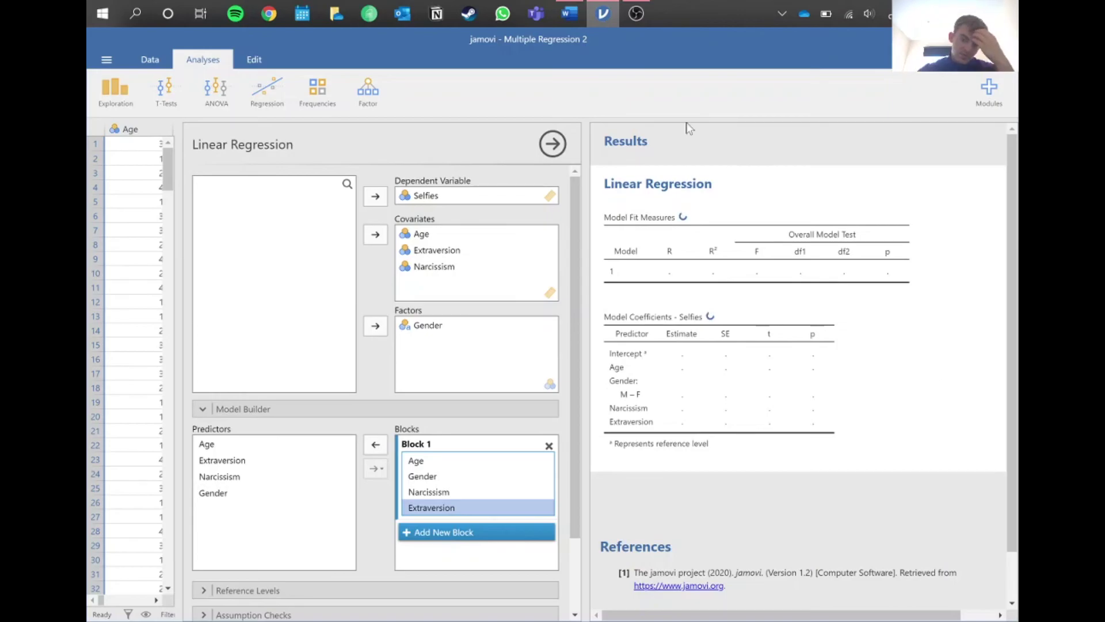
After checking jamovi's four-predictor results, bring Word back and view both Selfies paragraphs above the coefficients table
{"action": "left_click", "coordinate": [570, 13]}
{"action": "scroll", "coordinate": [546, 345], "scroll_direction": "down", "scroll_amount": 4}
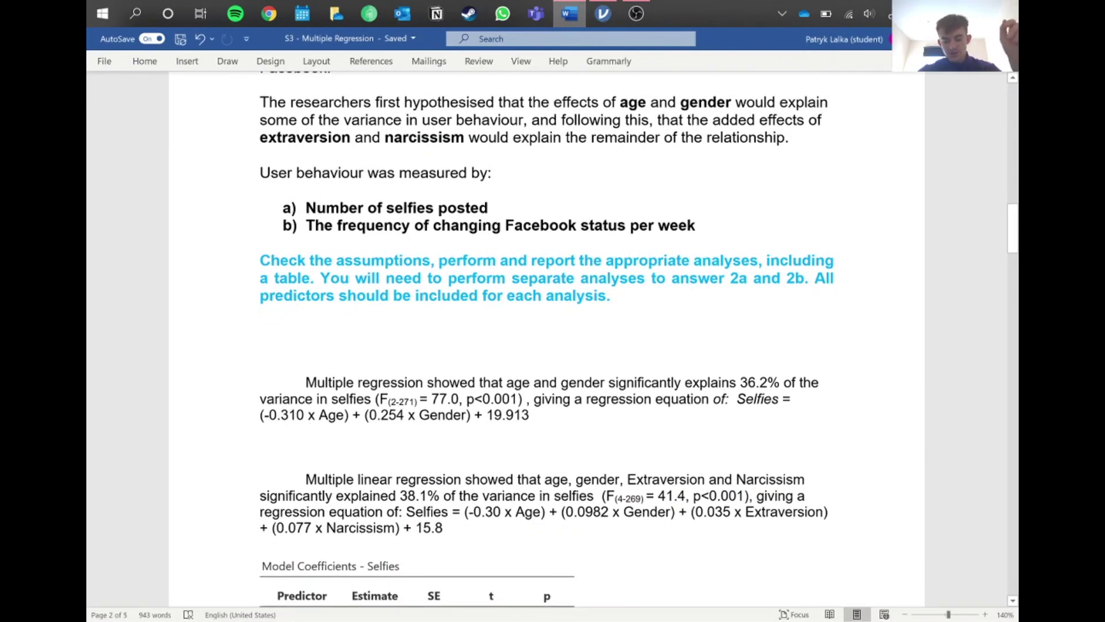
{"action": "left_click", "coordinate": [602, 13]}
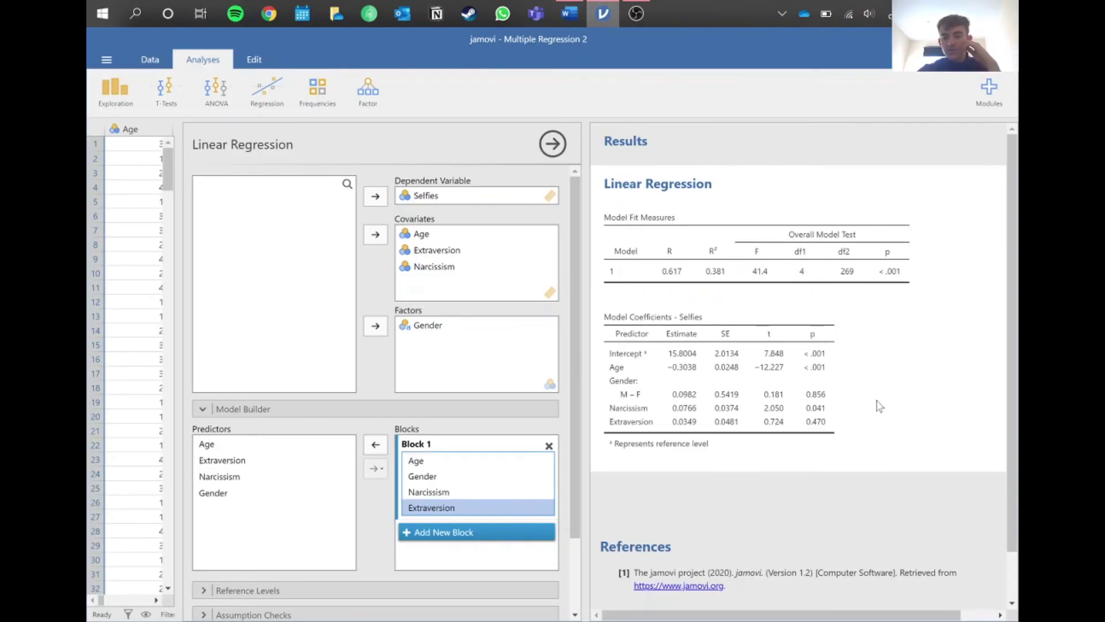
{"action": "left_click", "coordinate": [573, 7]}
{"action": "scroll", "coordinate": [309, 478], "scroll_direction": "up", "scroll_amount": 1}
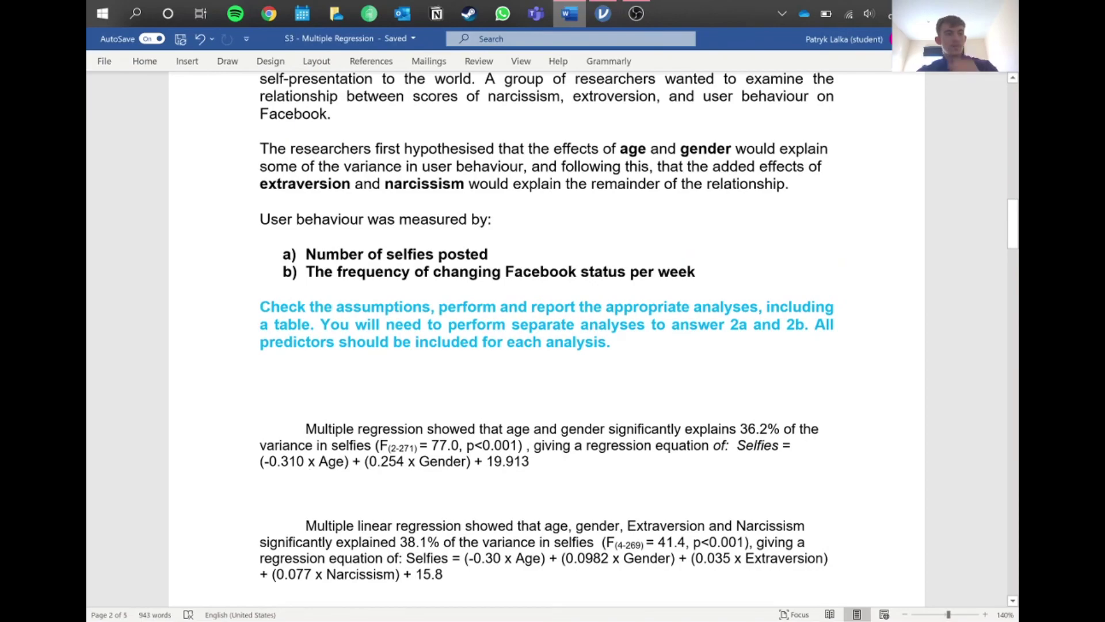
{"action": "scroll", "coordinate": [665, 434], "scroll_direction": "down", "scroll_amount": 2}
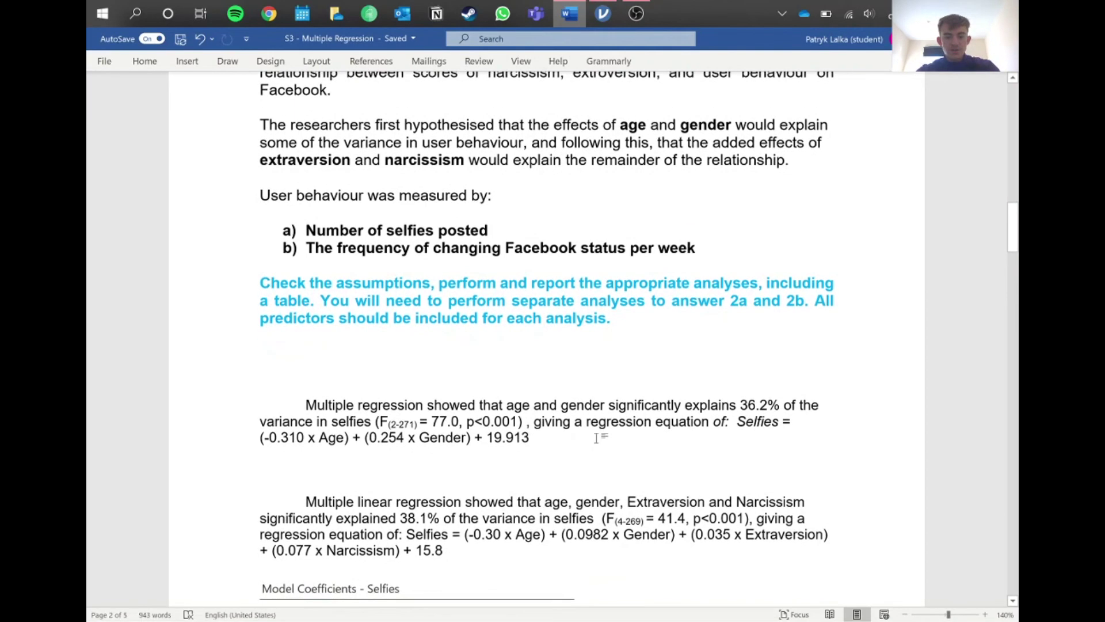
{"action": "scroll", "coordinate": [894, 452], "scroll_direction": "up", "scroll_amount": 1}
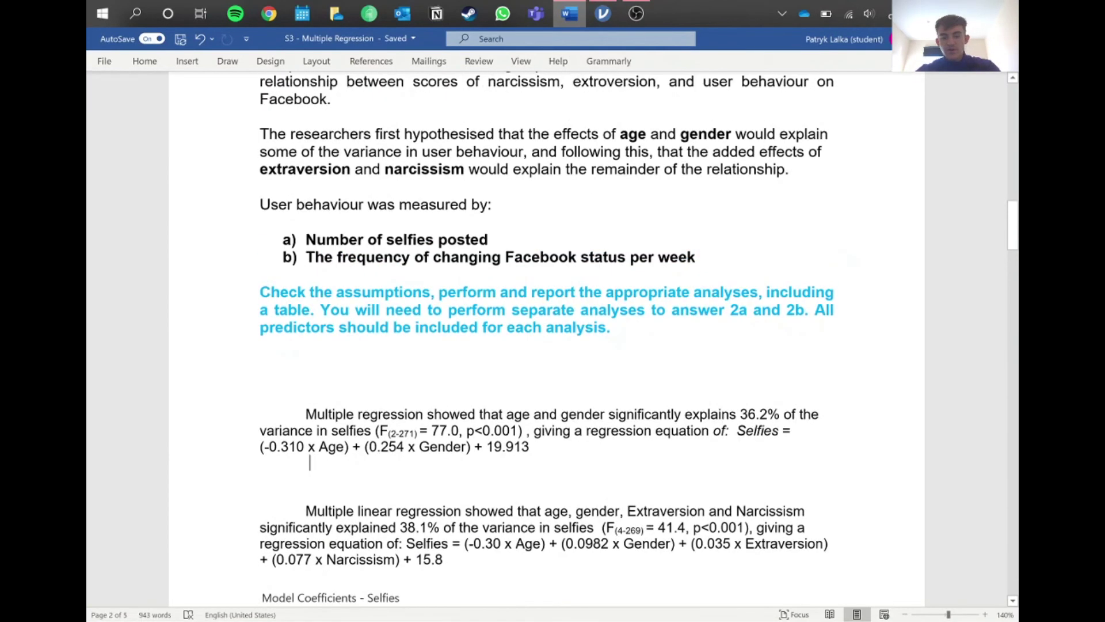
{"action": "scroll", "coordinate": [894, 452], "scroll_direction": "down", "scroll_amount": 1}
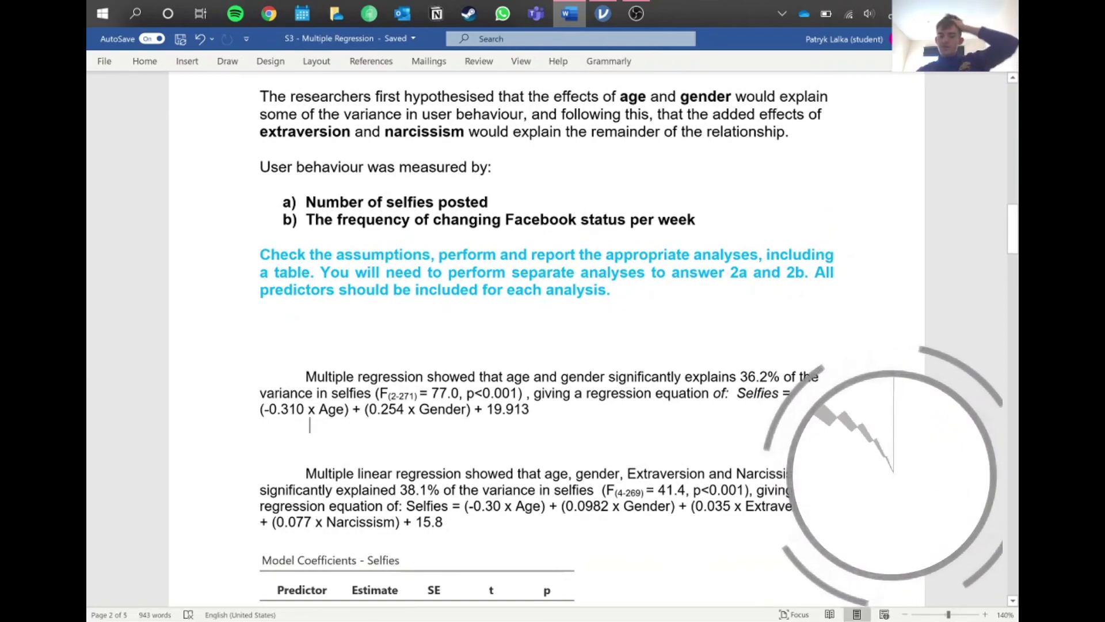